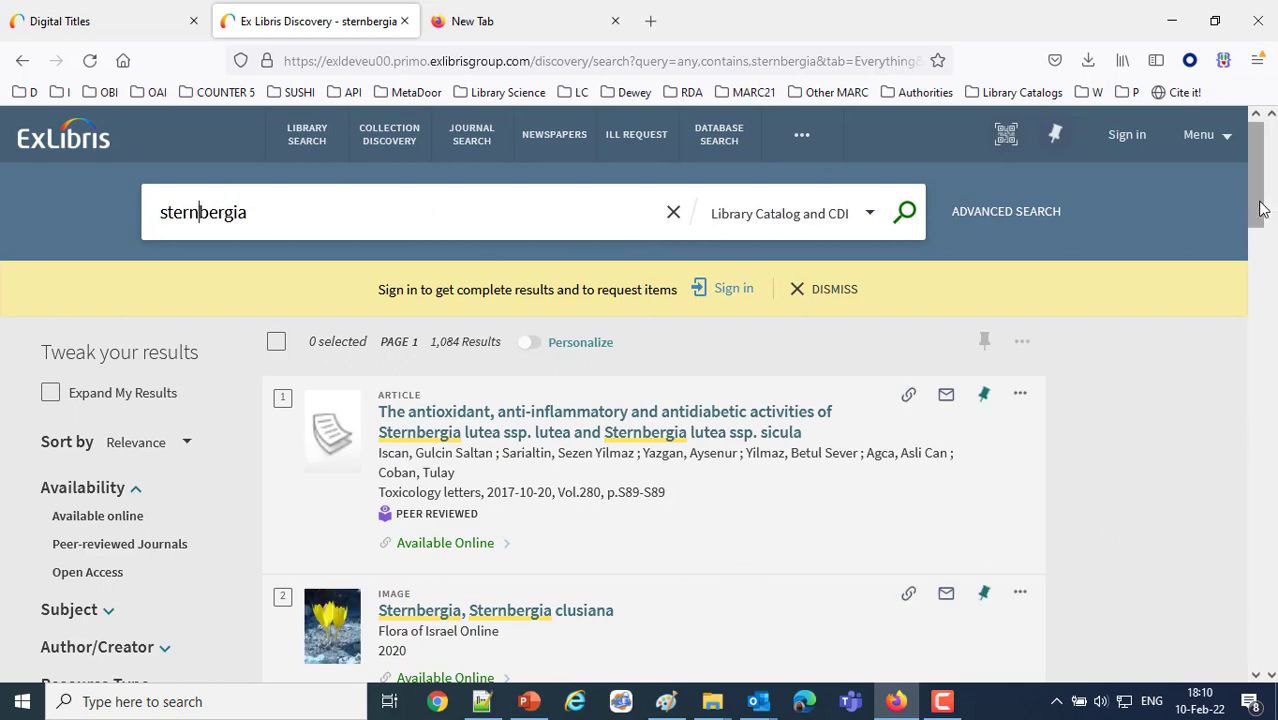
Open the full record of the image "Sternbergia, Sternbergia clusiana" from the search results
scroll(1255, 220, "down", 3)
scroll(440, 527, "up", 3)
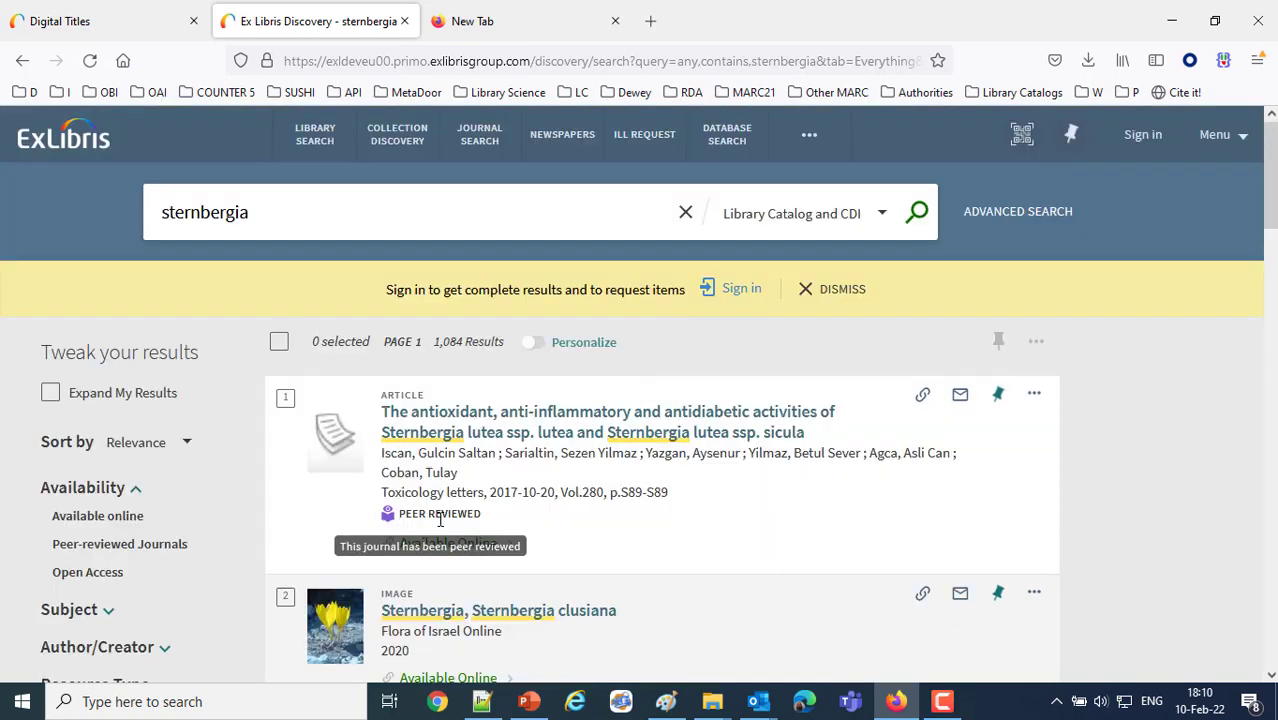
scroll(445, 450, "down", 5)
left_click(447, 392)
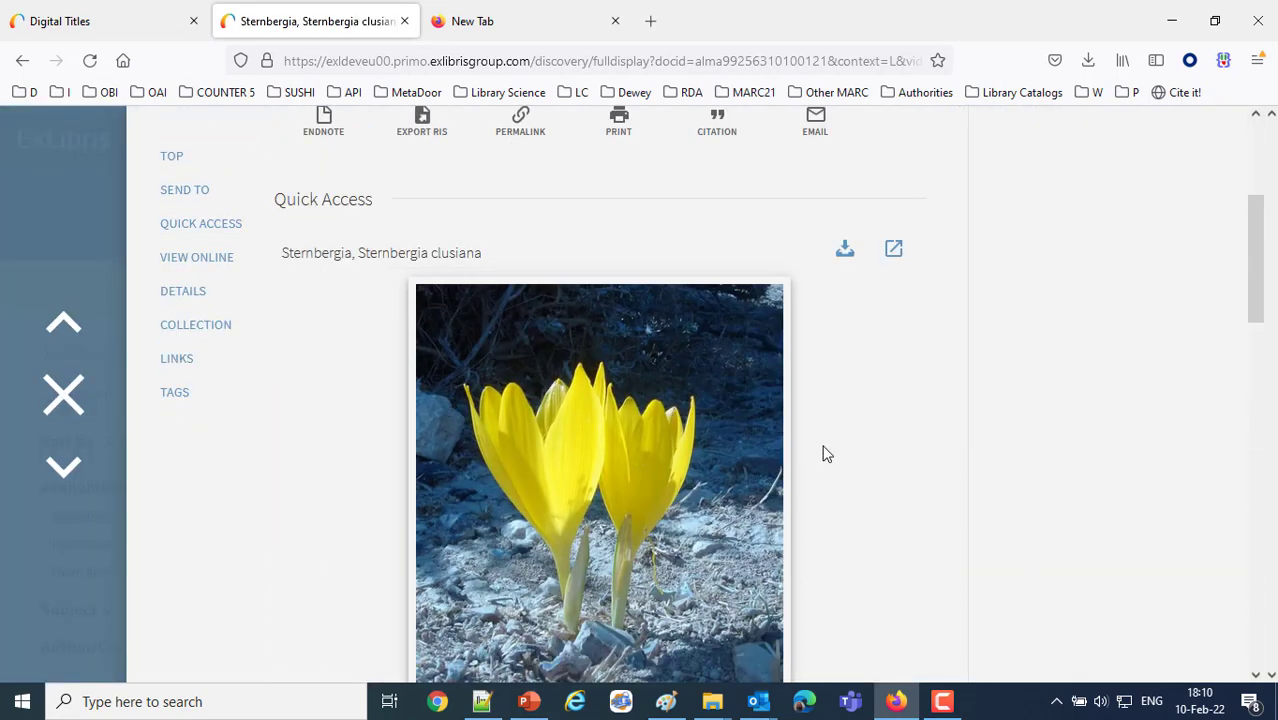
Check which save and download options are offered for the flower image in the record's Quick Access section
scroll(877, 457, "down", 2)
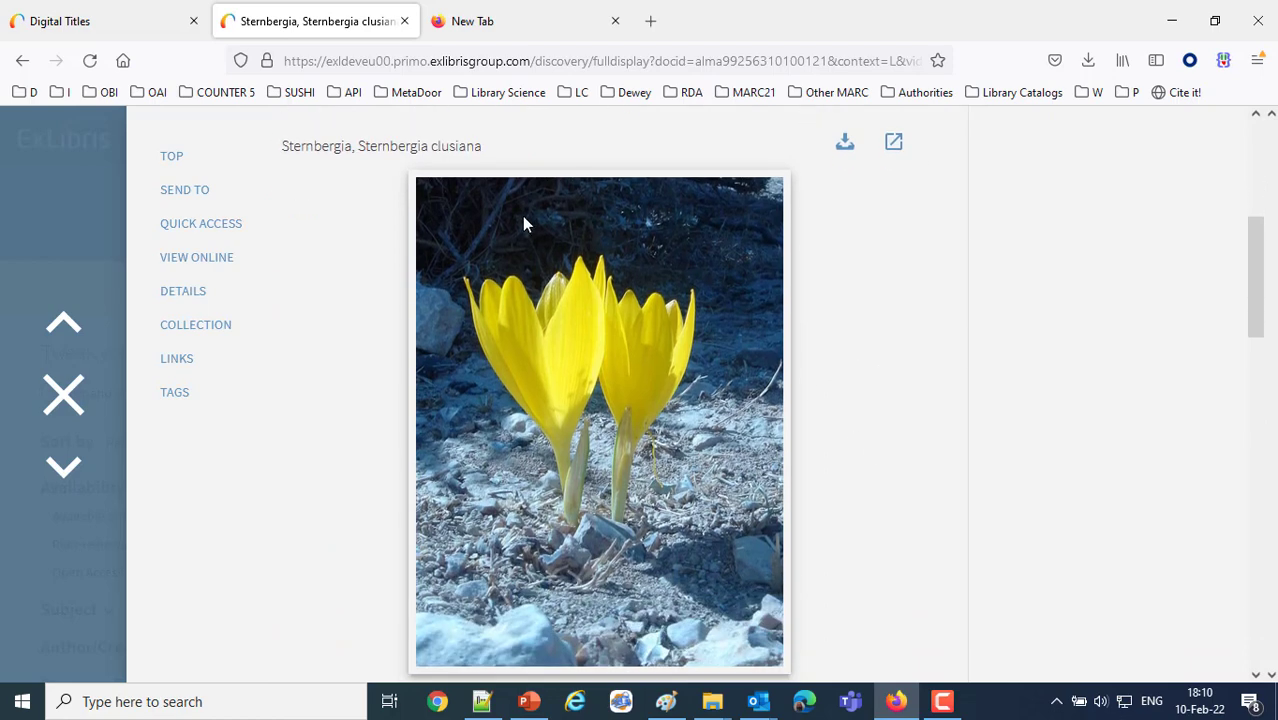
right_click(647, 313)
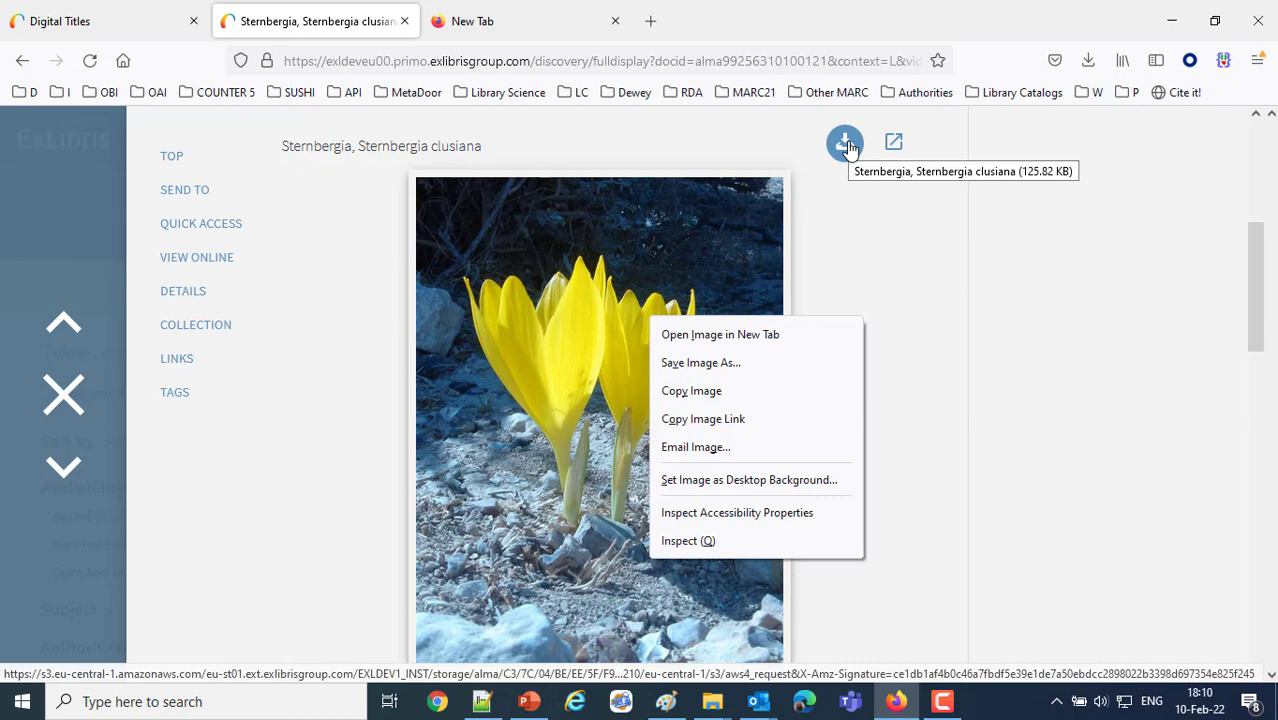
left_click(1117, 366)
Open the record's digital file in the Alma viewer and check the save options for its image
scroll(1117, 366, "down", 5)
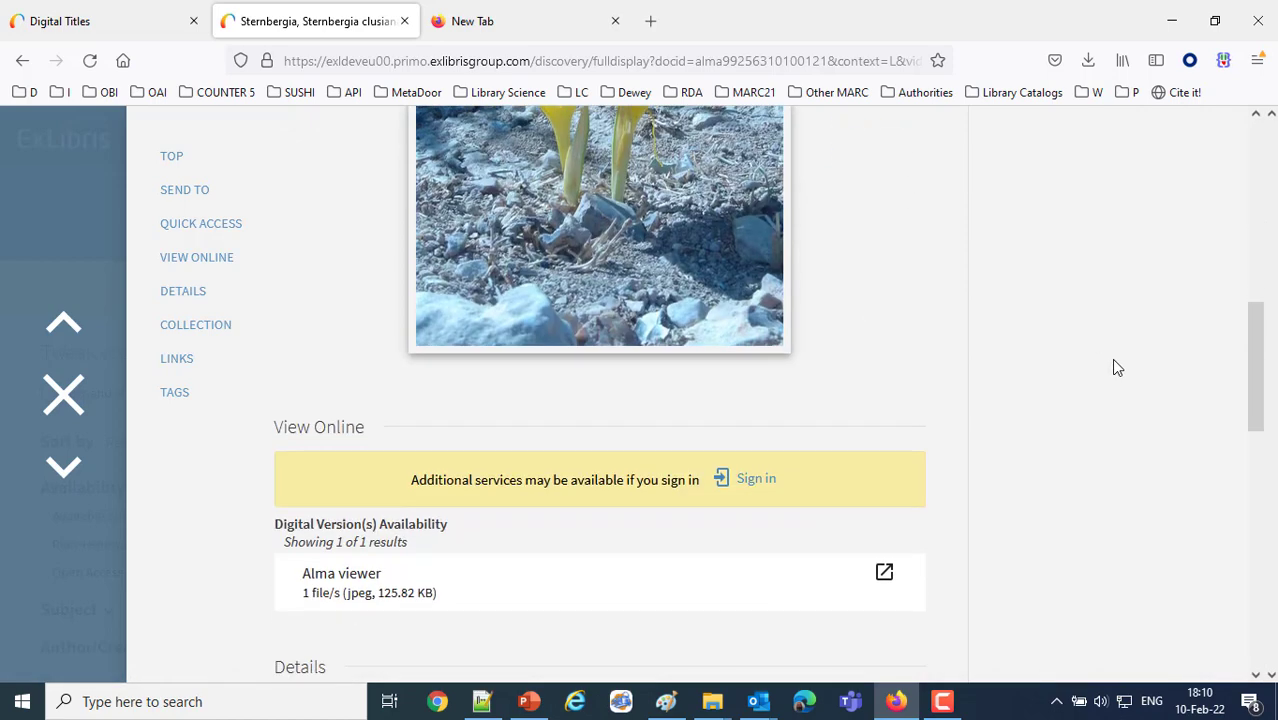
left_click(377, 584)
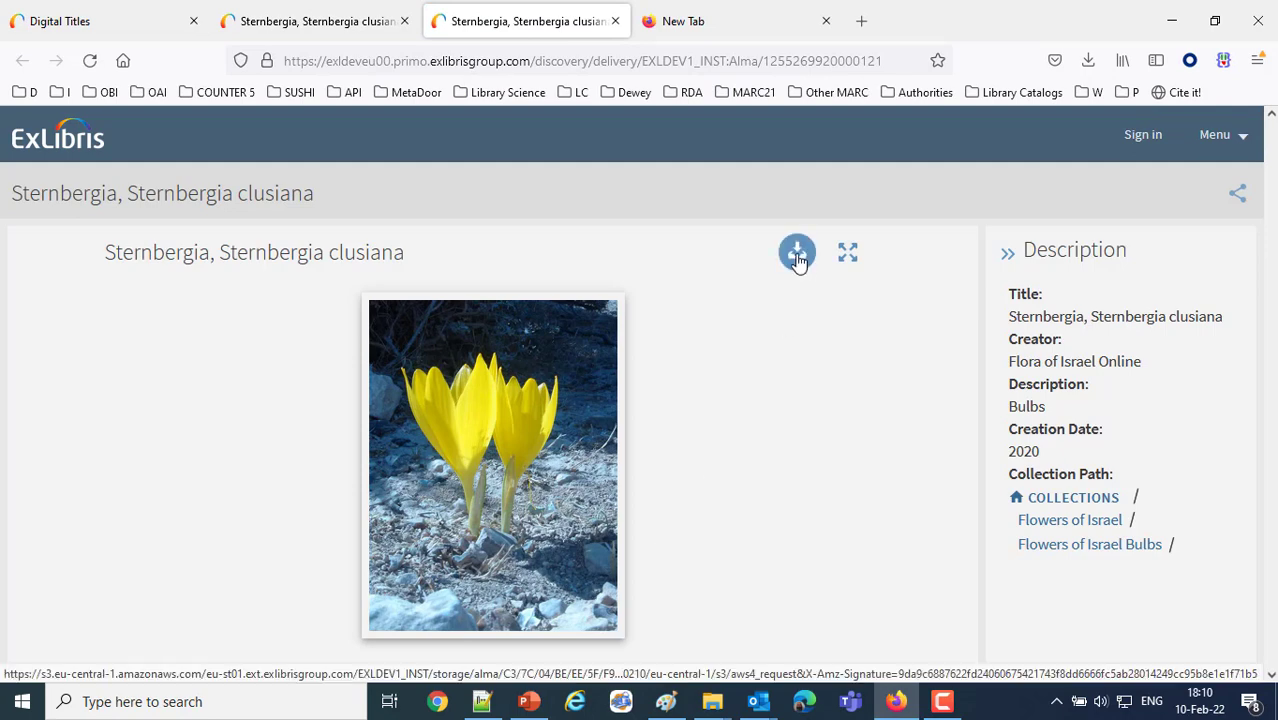
right_click(505, 419)
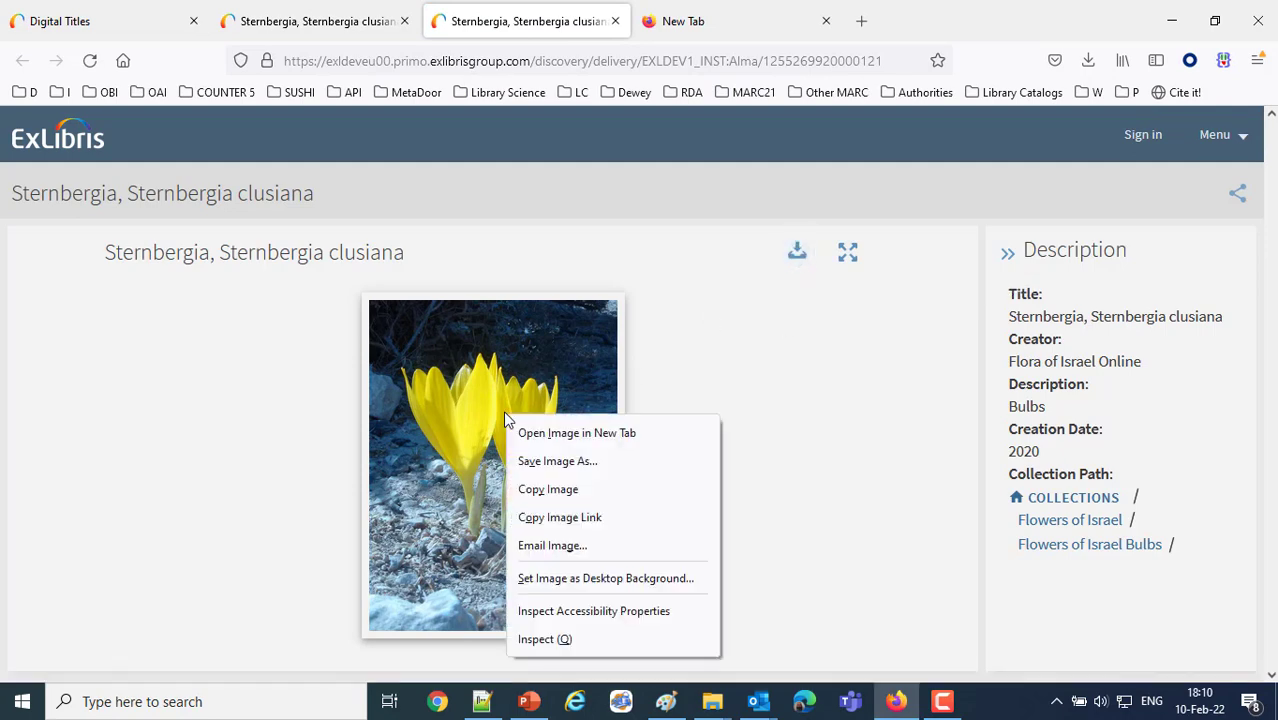
Save the complete viewer web page to the Downloads folder under the file name "before"
right_click(387, 188)
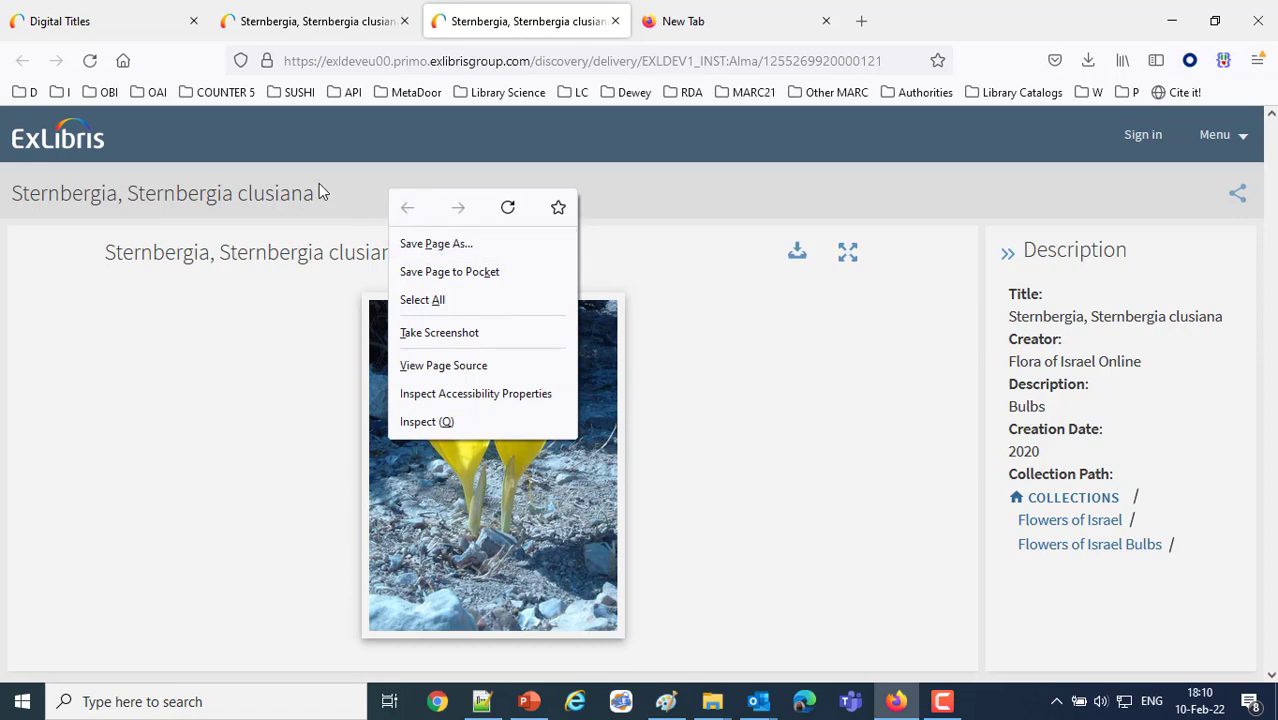
left_click(445, 245)
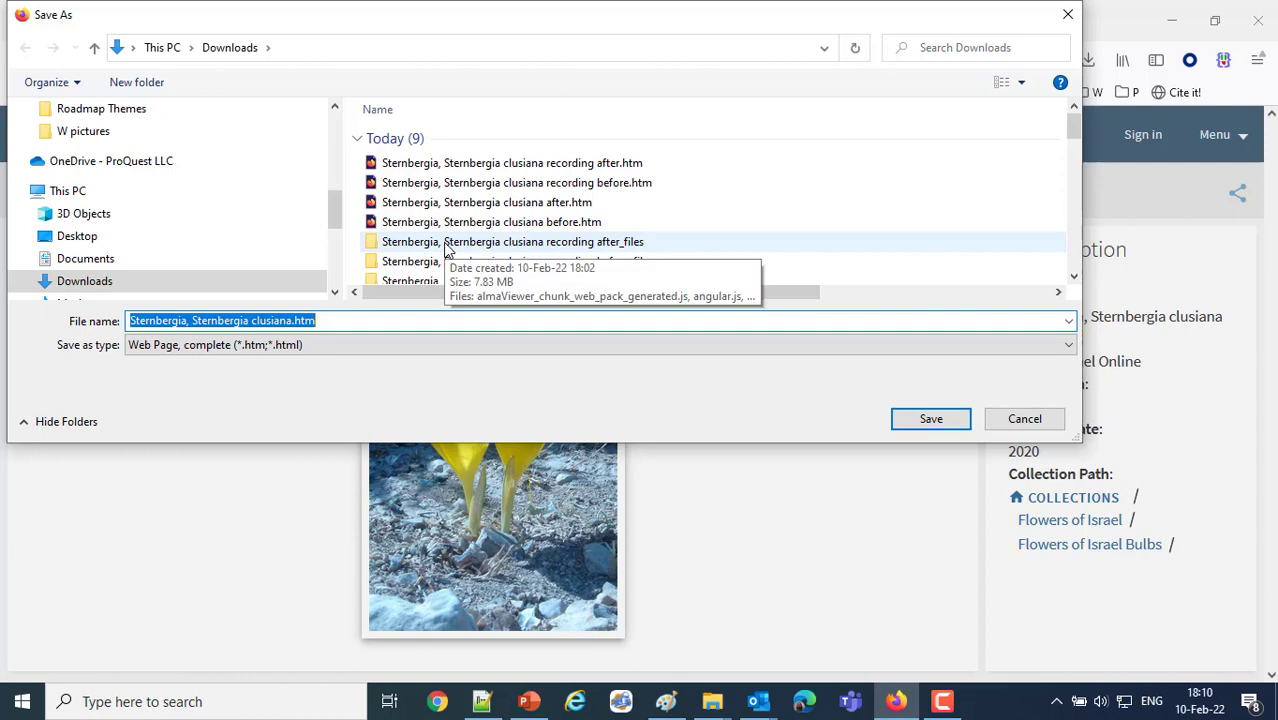
type("befoire")
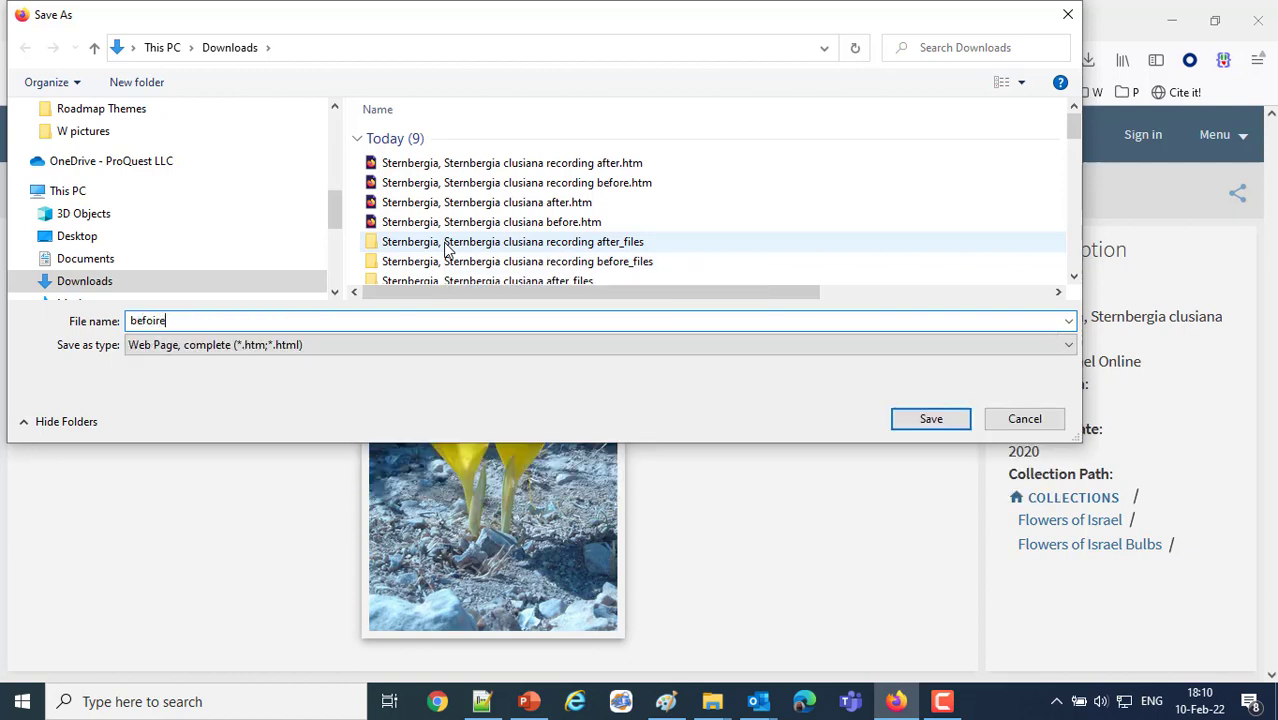
key("Left")
key("Left")
key("BackSpace")
key("BackSpace")
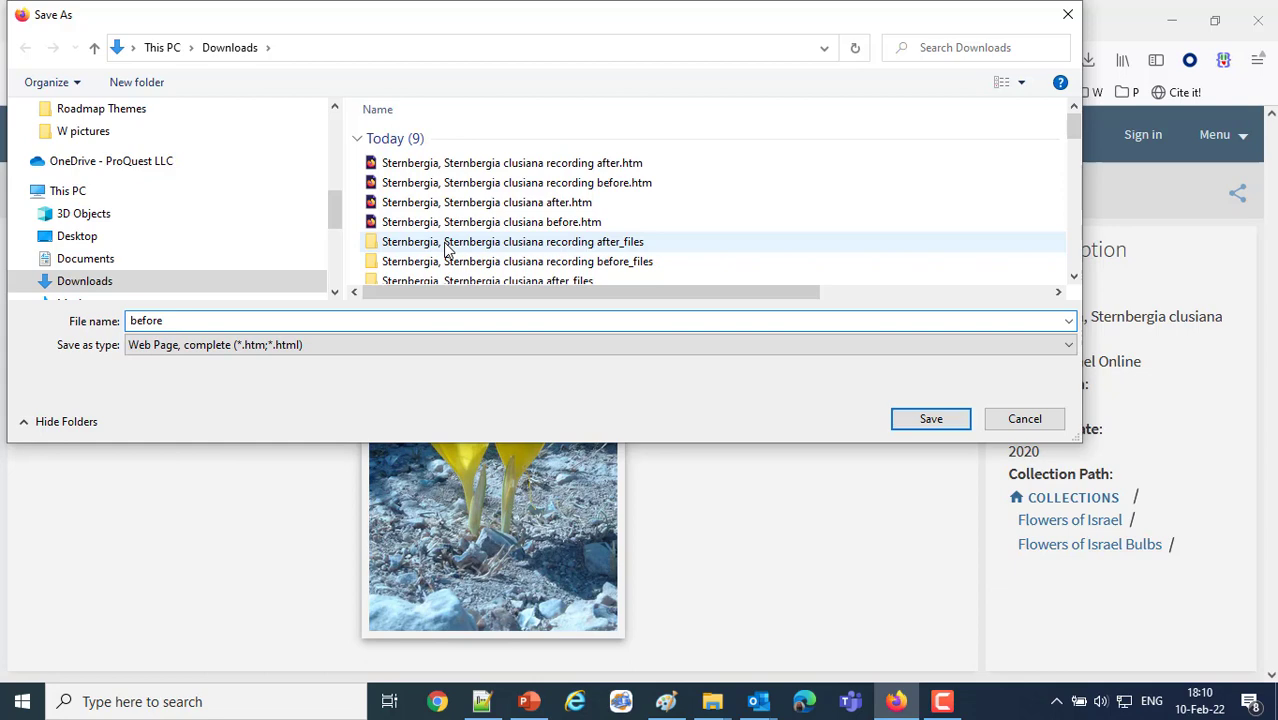
left_click(931, 419)
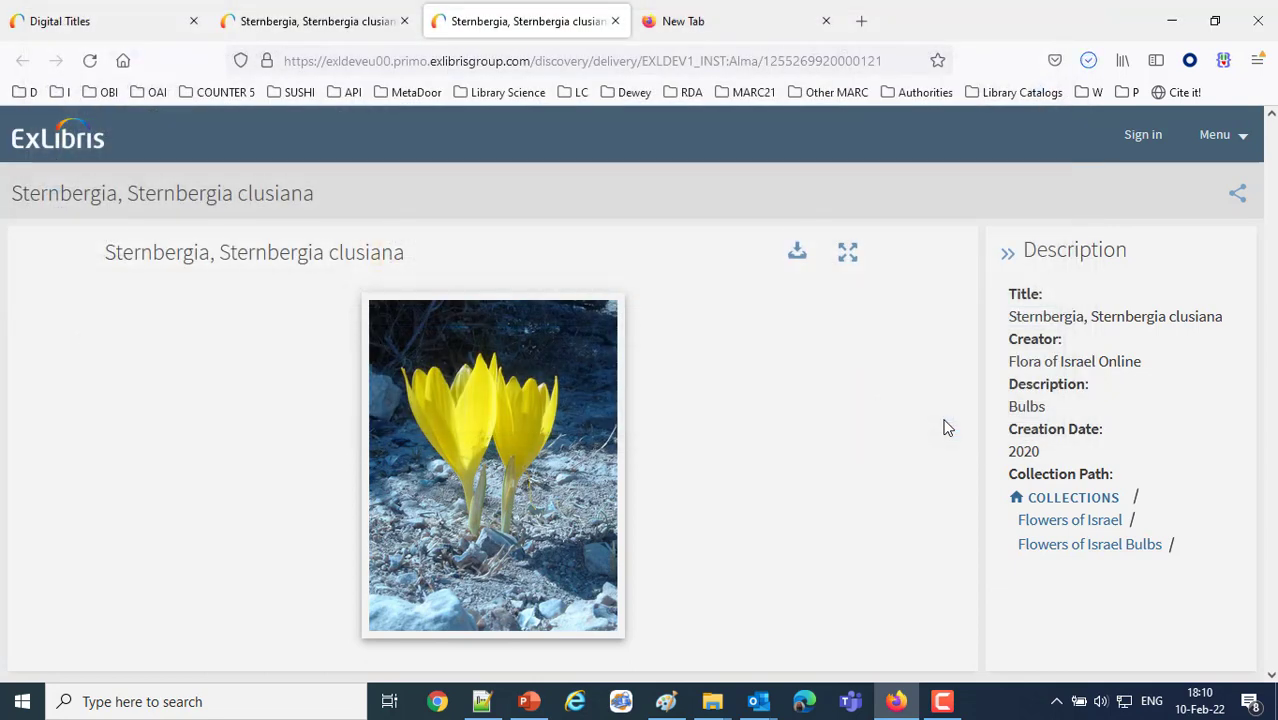
Show the downloaded before.htm in its folder and open the accompanying before_files folder
left_click(1089, 62)
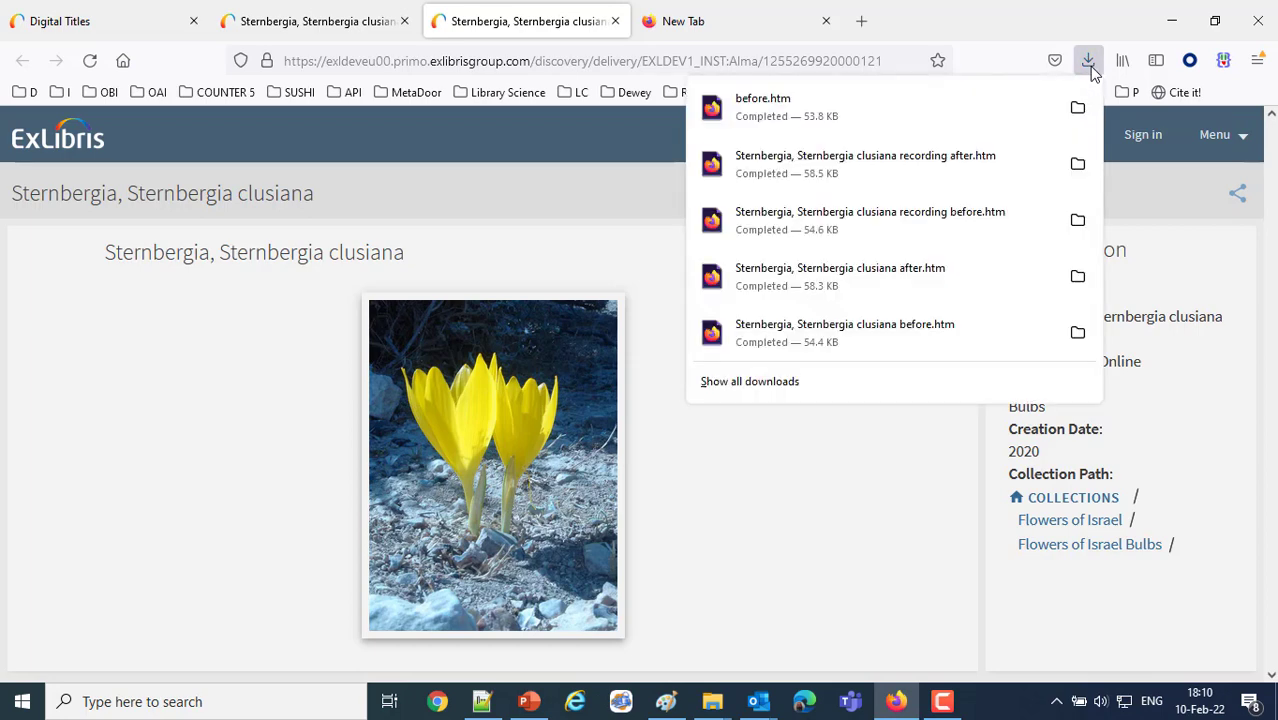
right_click(930, 117)
left_click(953, 130)
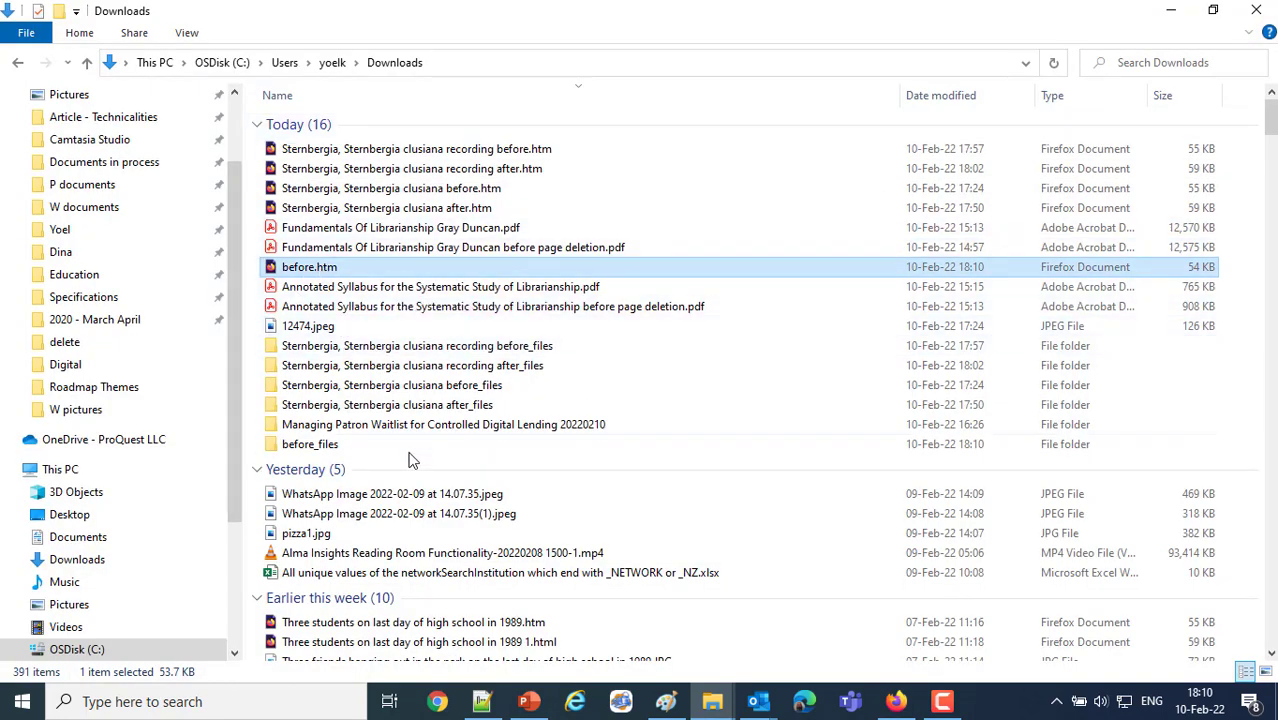
double_click(305, 446)
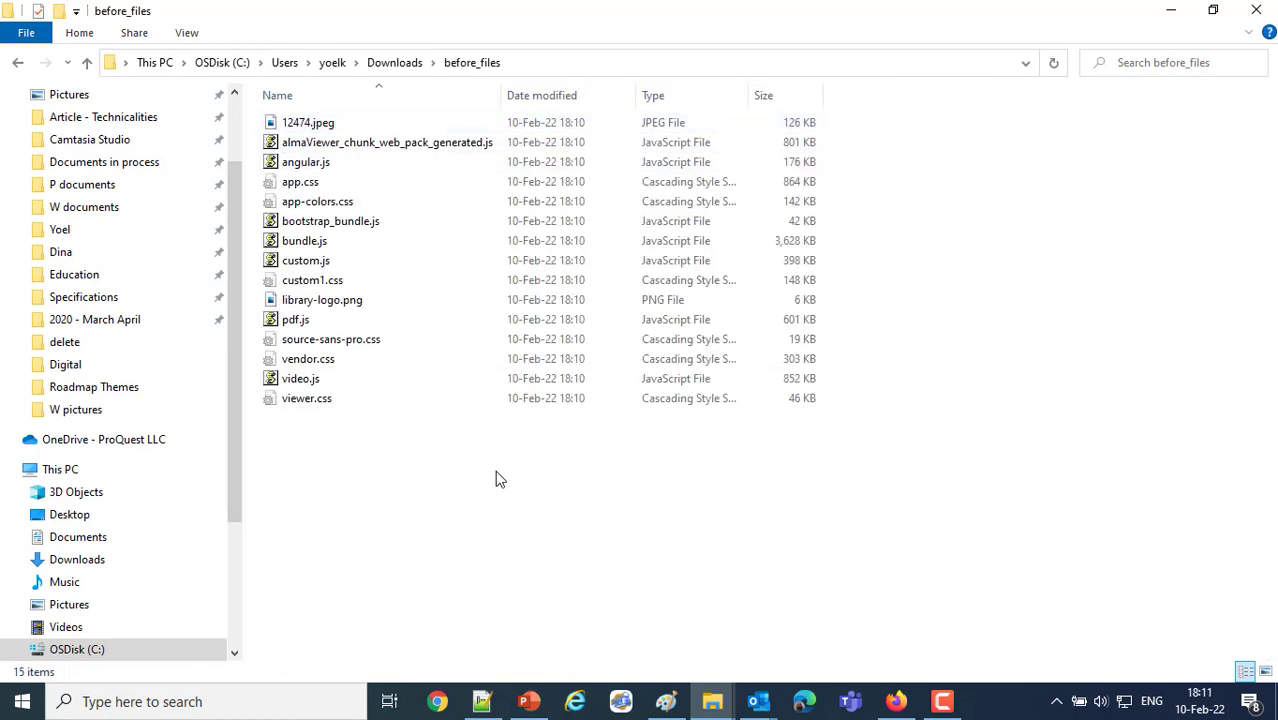
View the saved image 12474.jpeg from the before_files folder and close the photo viewer
left_click(341, 126)
double_click(341, 126)
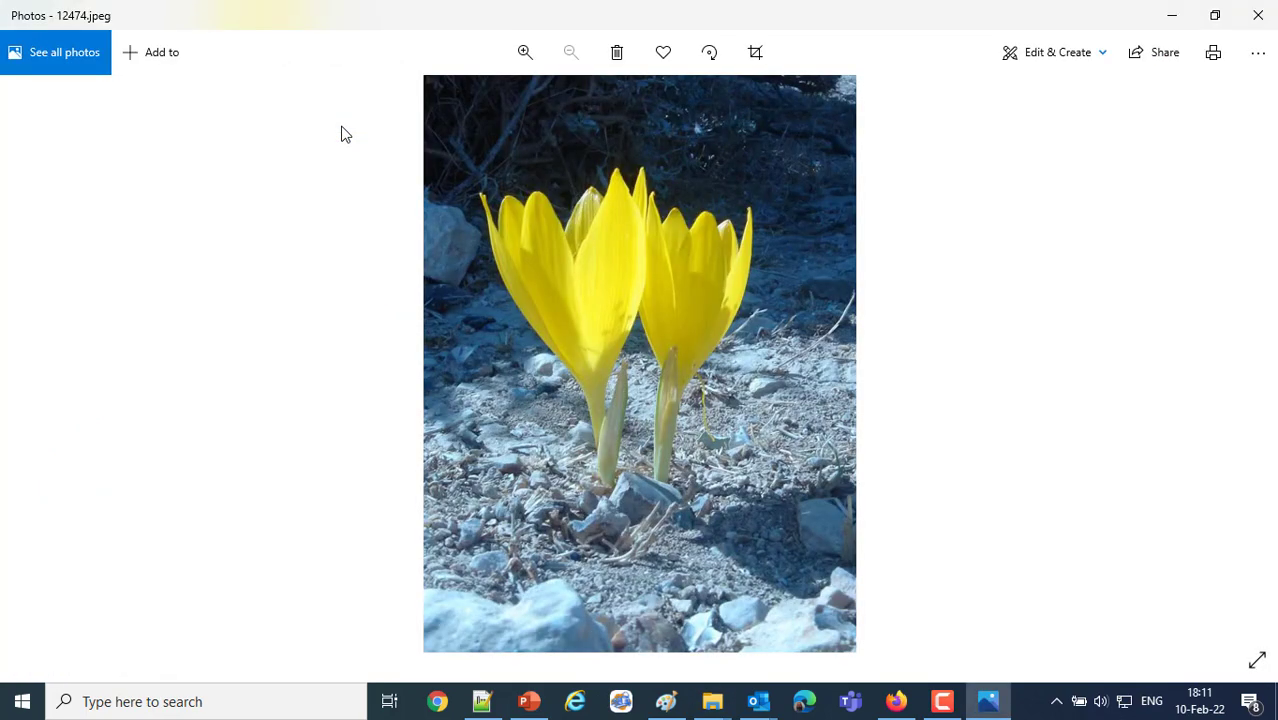
left_click(1258, 14)
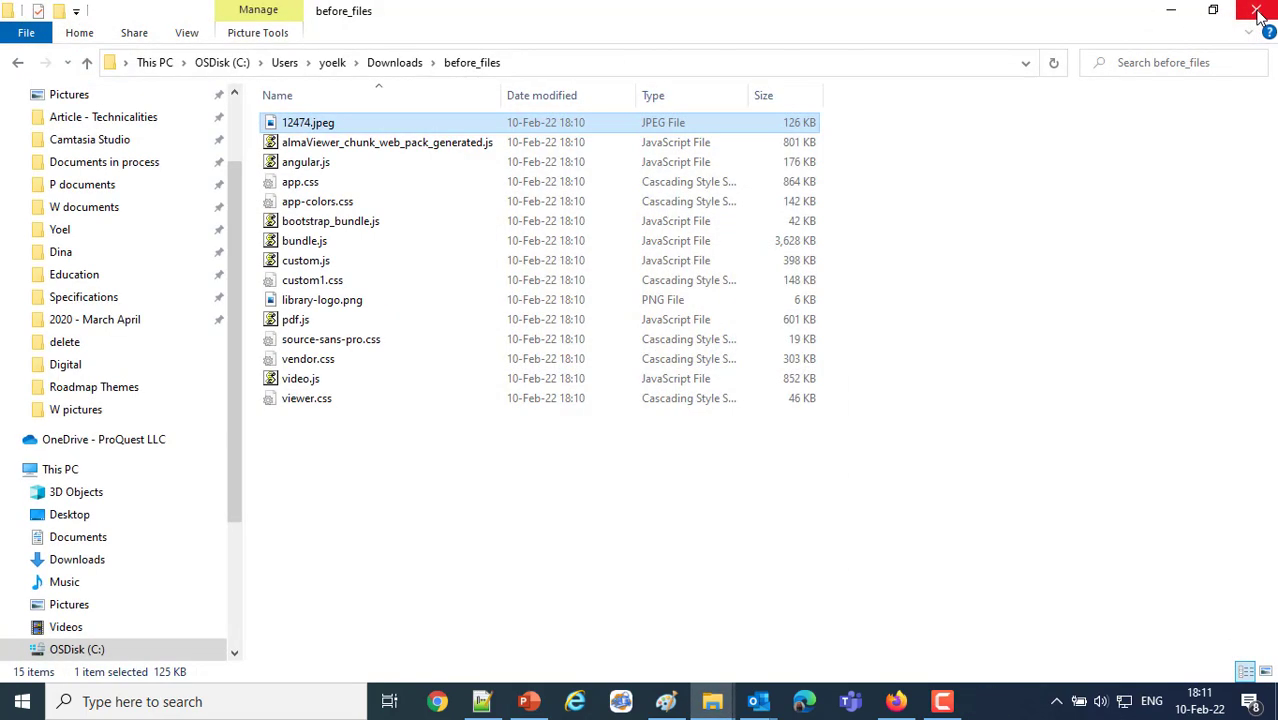
Switch back to Firefox and review the image download and page save options in the Alma viewer
left_click(896, 701)
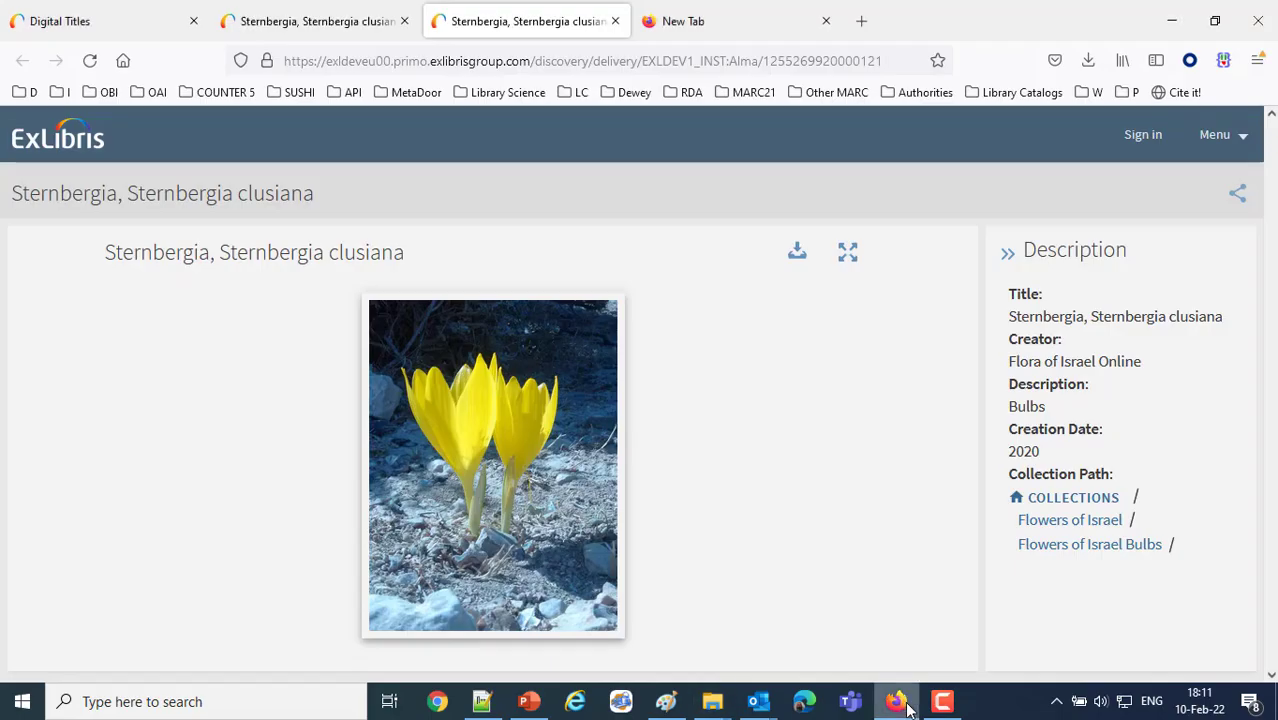
right_click(444, 373)
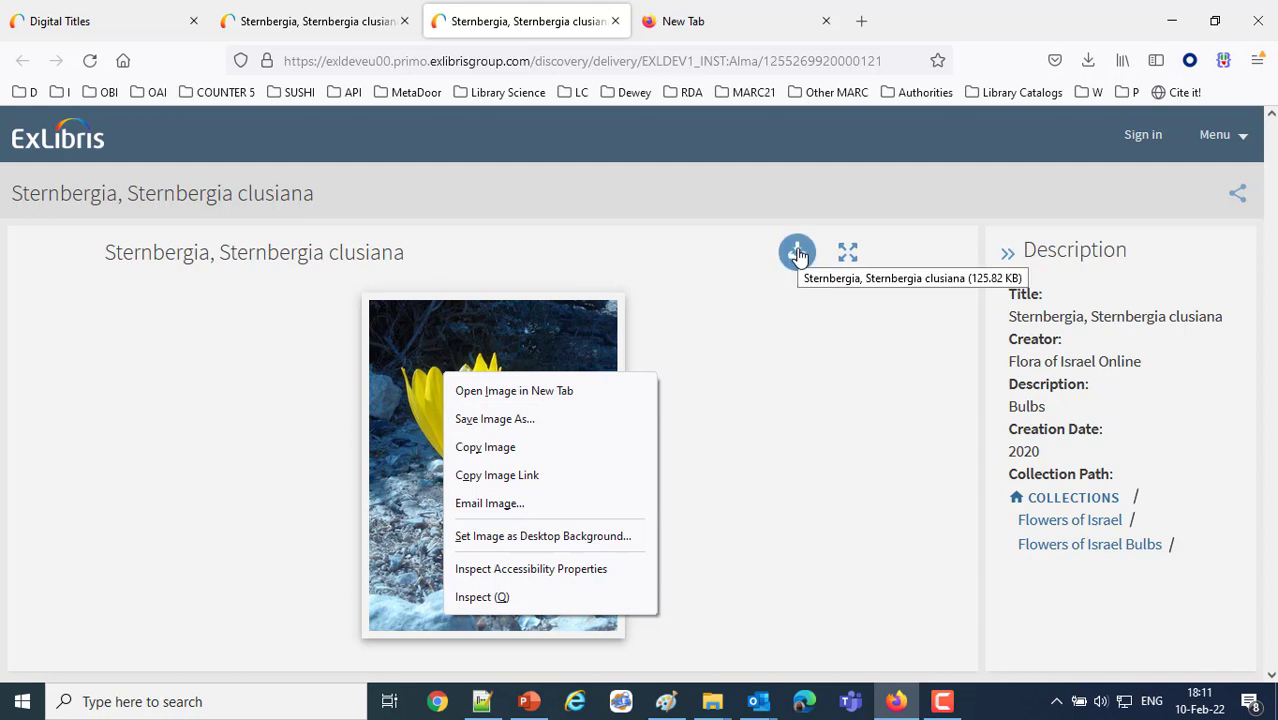
right_click(353, 188)
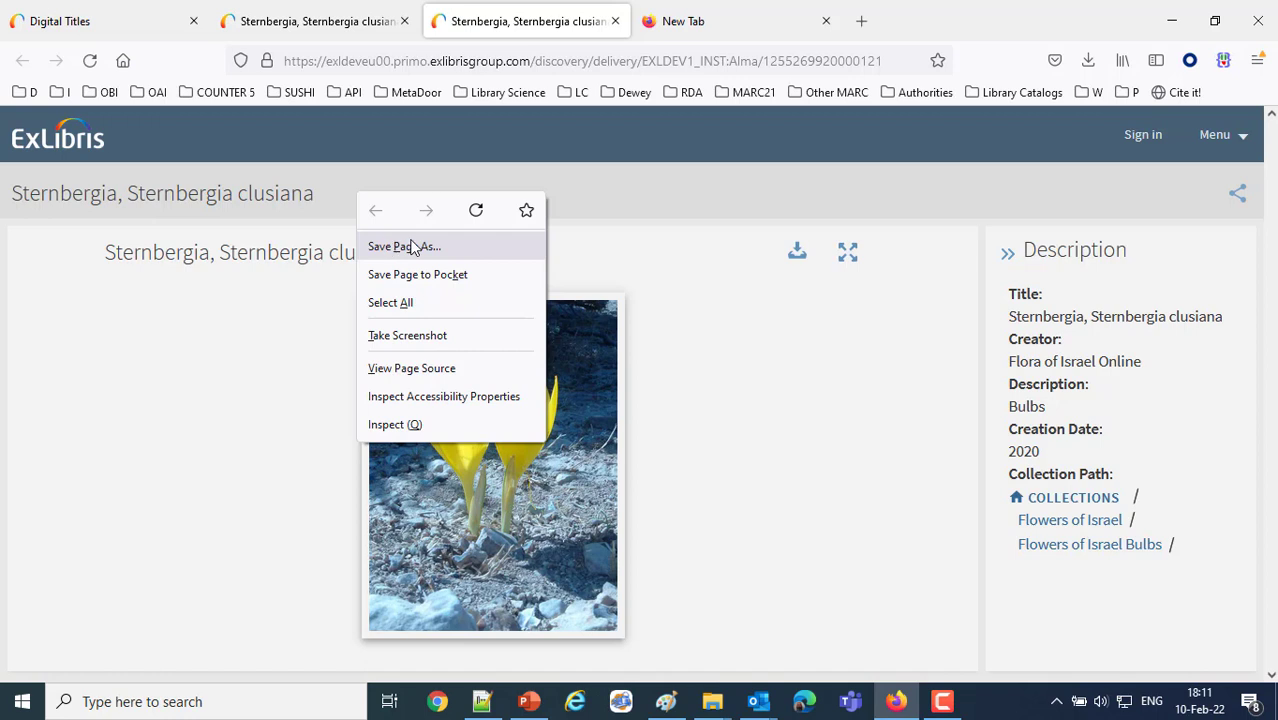
left_click(204, 510)
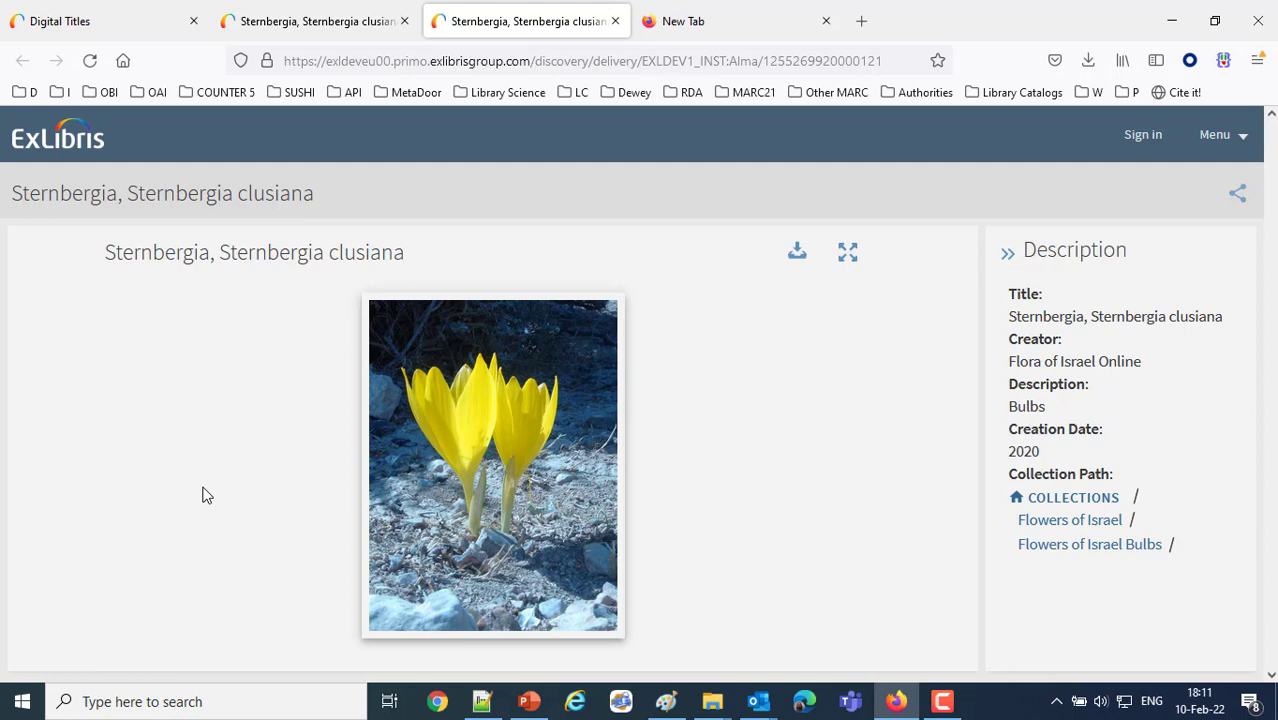
Go to Alma and open the Access Rights policy list under Copyright Management in the fulfillment configuration
left_click(72, 33)
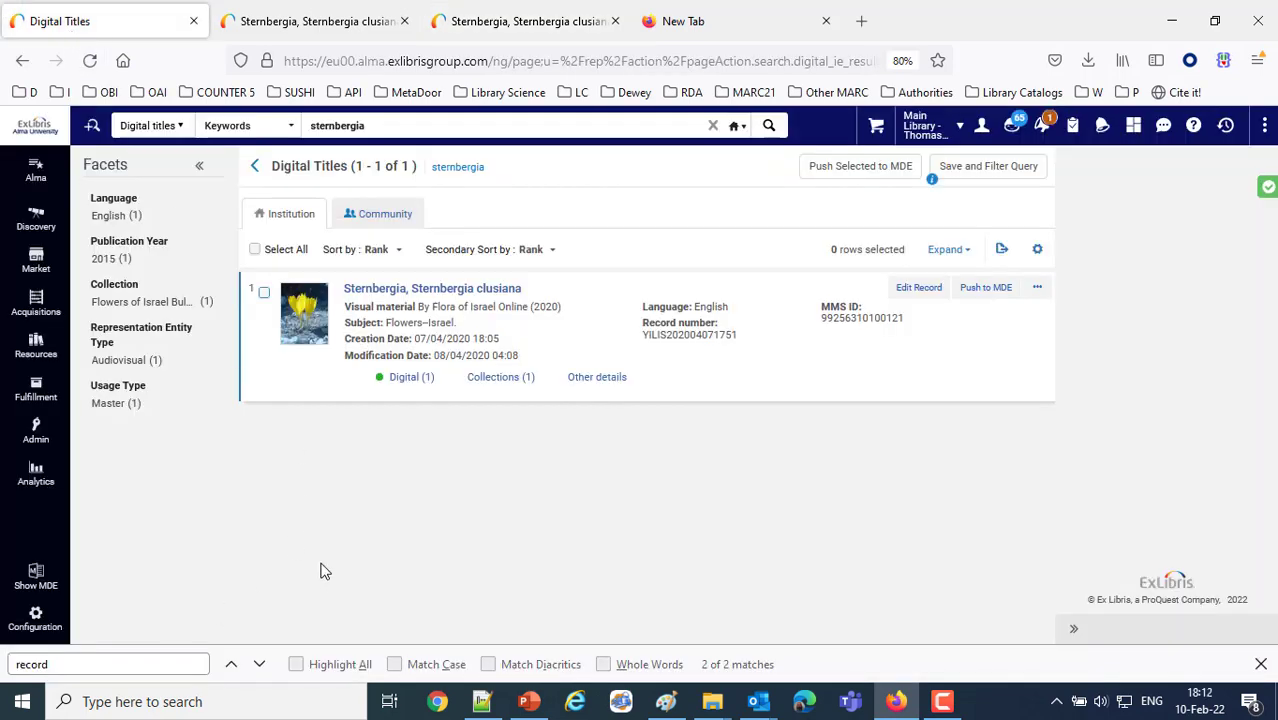
left_click(35, 614)
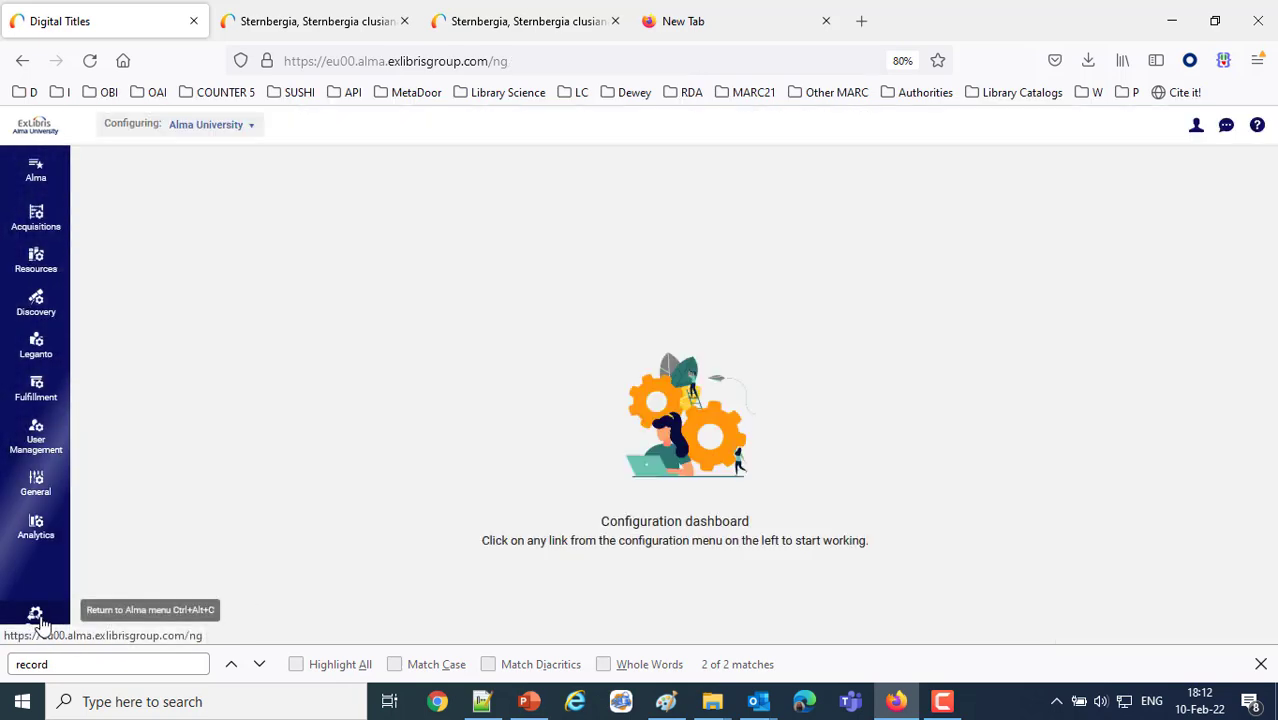
left_click(37, 386)
left_click_drag(797, 518, 944, 520)
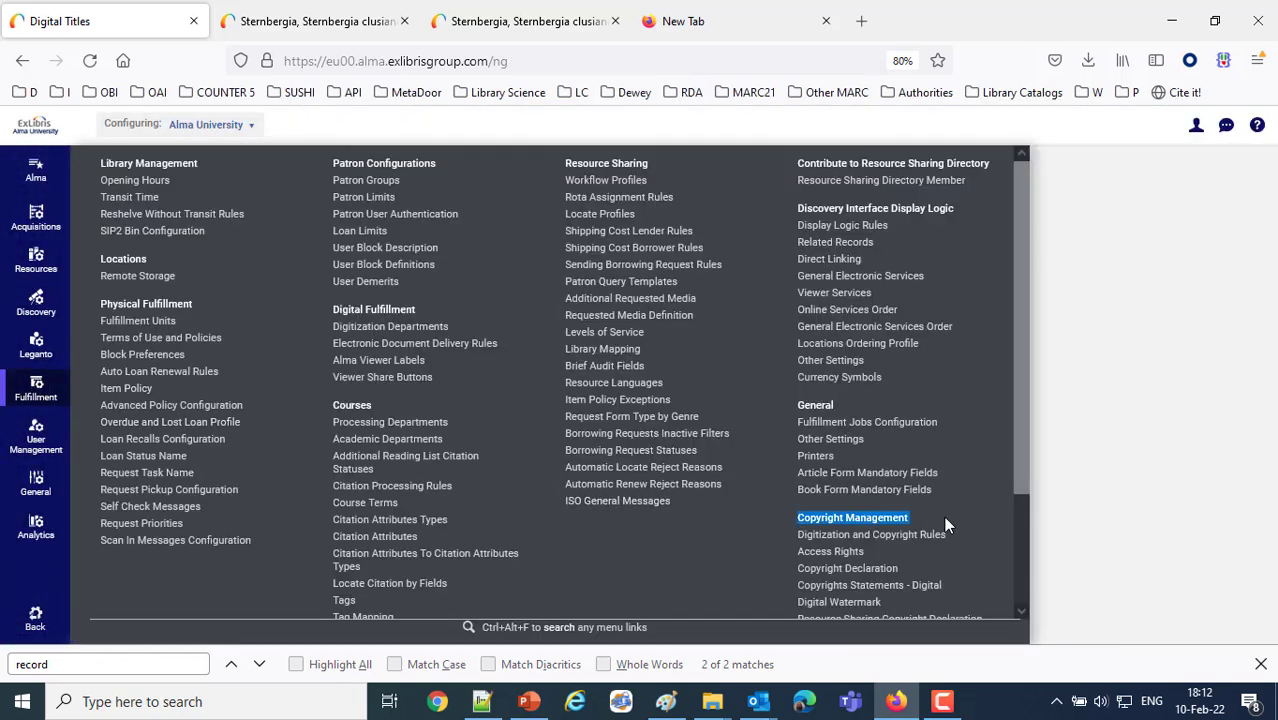
left_click(828, 551)
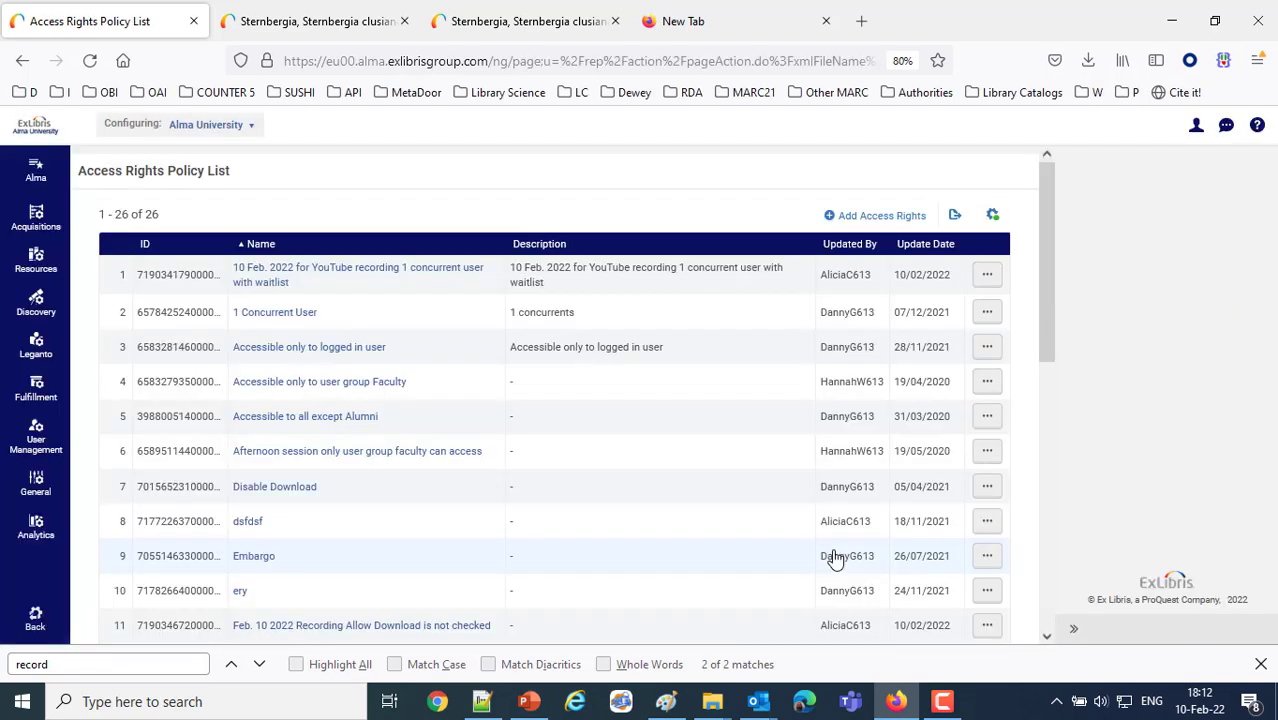
Add a new access rights policy and name it "1812 no download for non signed in user"
left_click(855, 216)
left_click(328, 246)
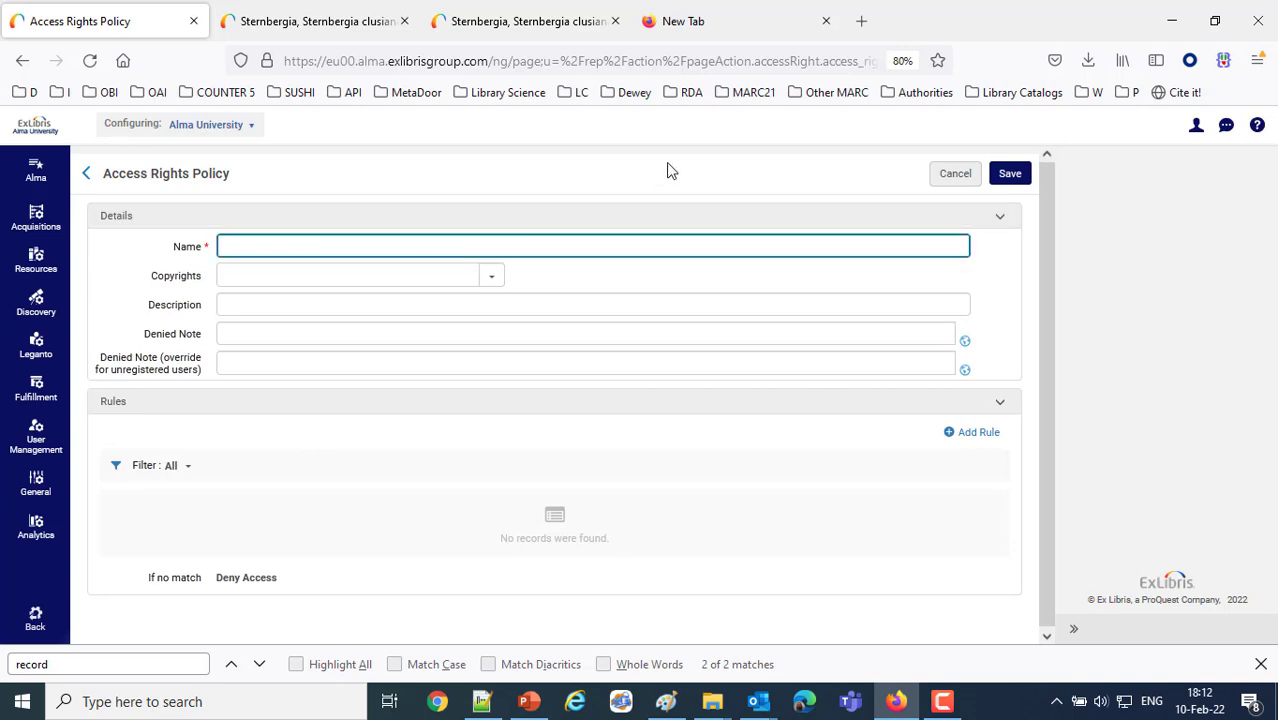
type("1812 no download for non si")
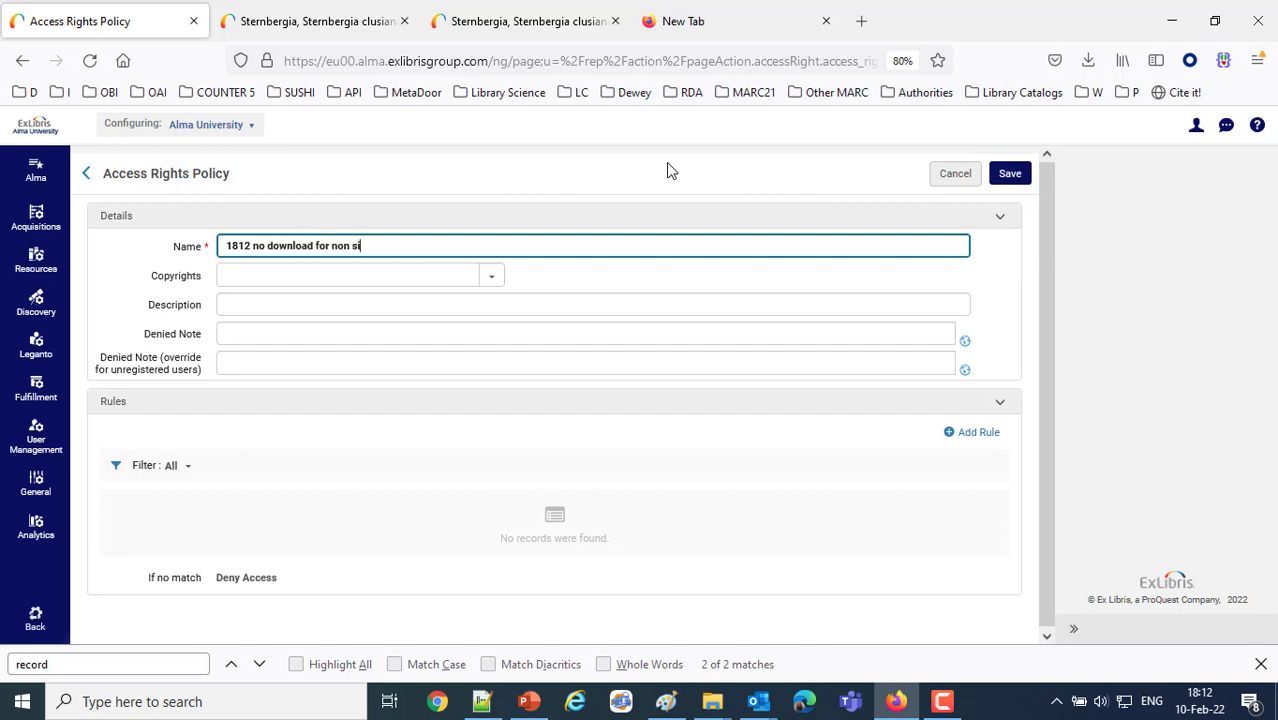
type("gned in user")
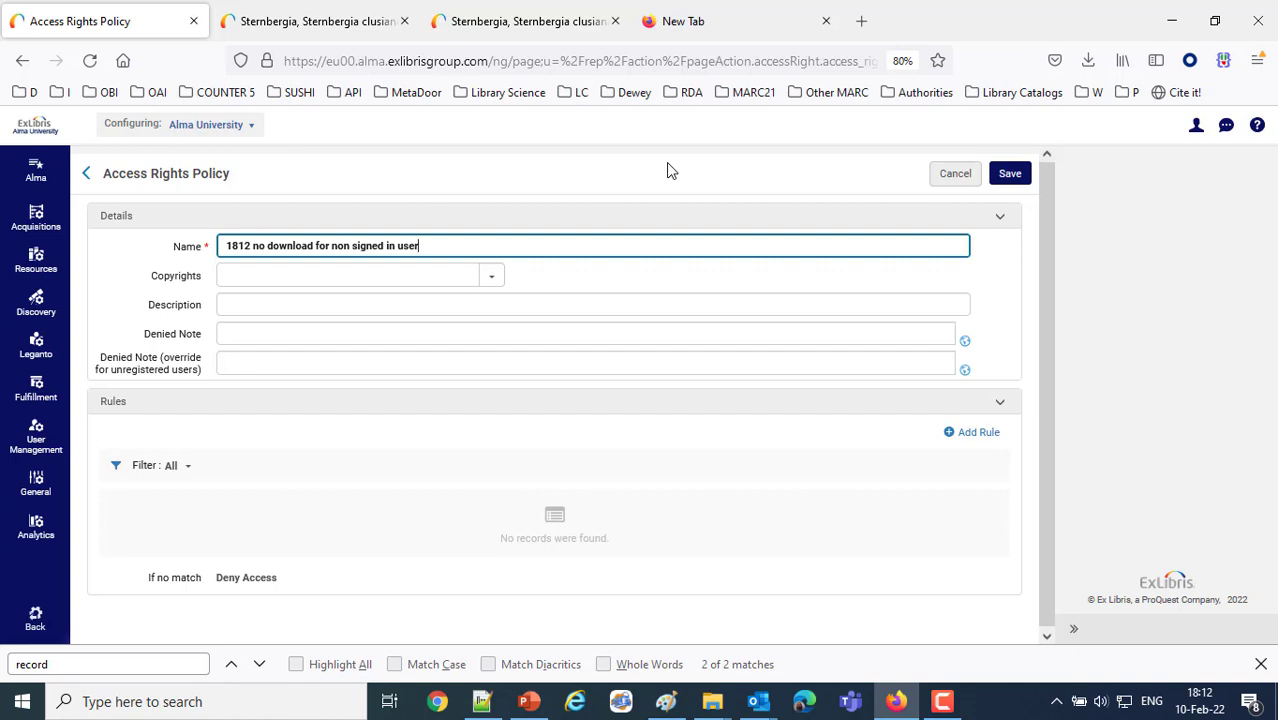
Add a rule to the access rights policy and disable Allow Download in its output
left_click(975, 435)
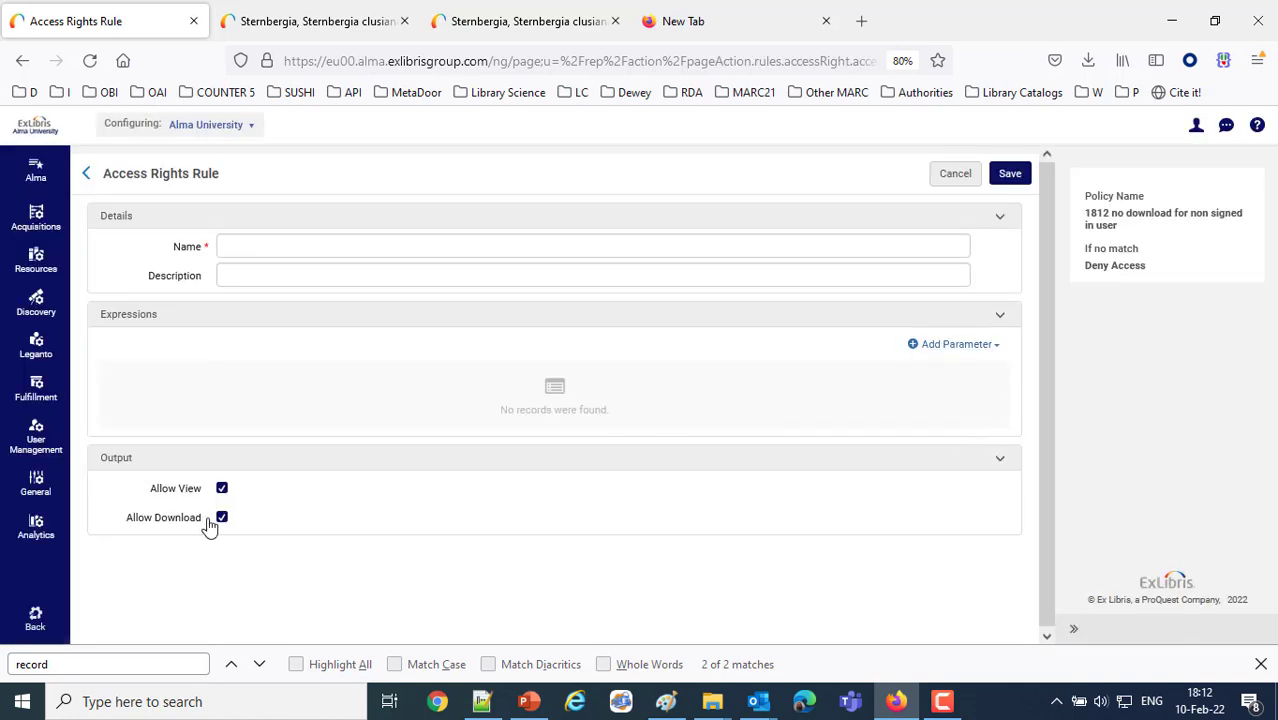
left_click_drag(127, 518, 222, 520)
key("ctrl+c")
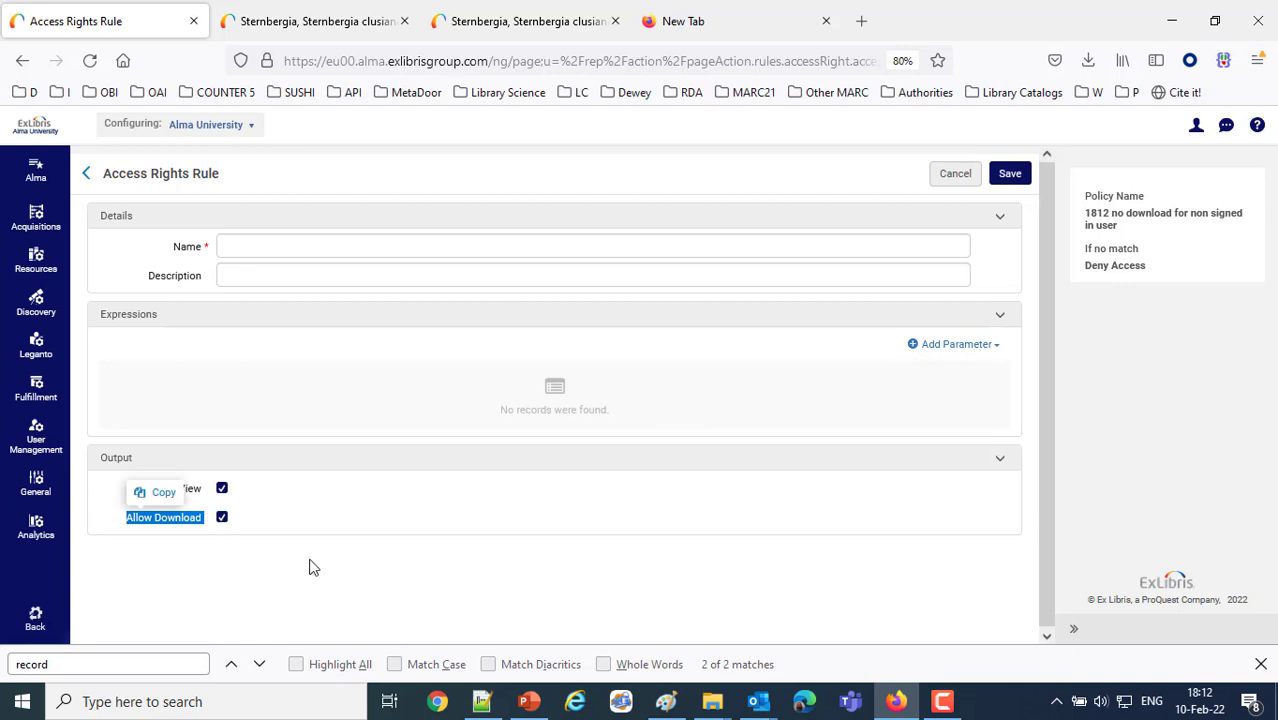
left_click(323, 569)
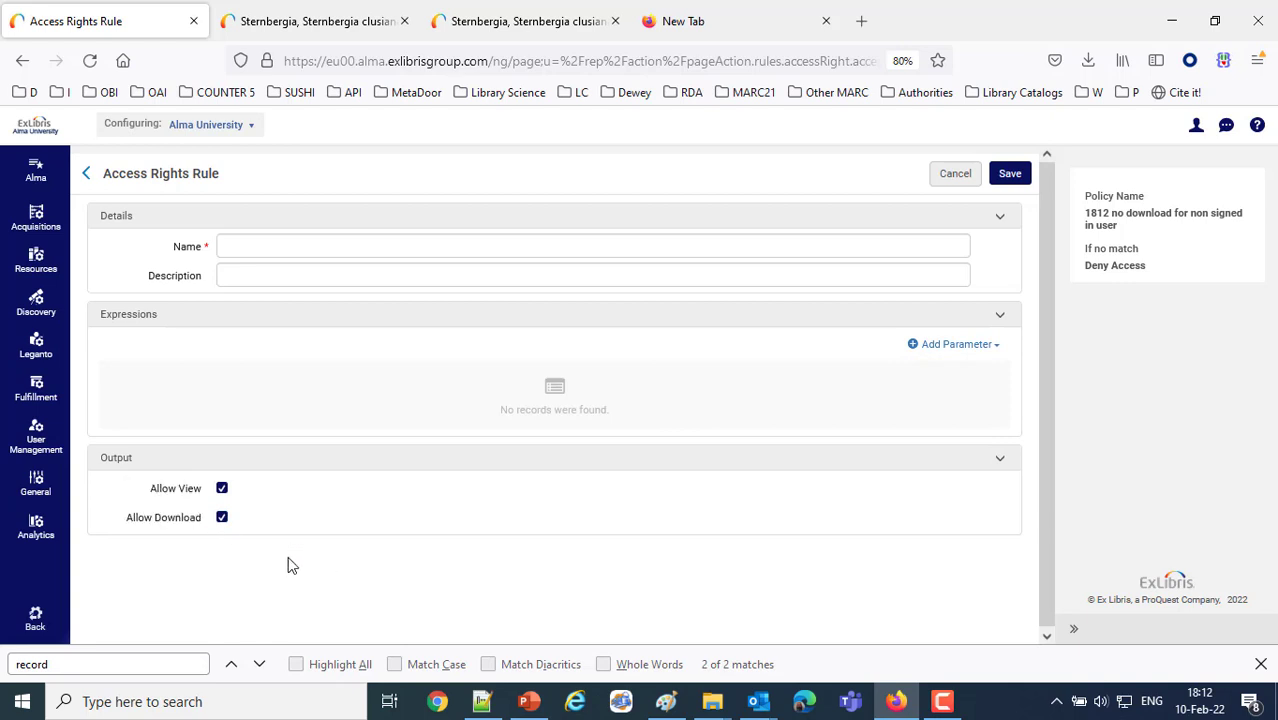
left_click(222, 518)
Add a parameter to the access rights rule's expressions: Registered = False
left_click(966, 352)
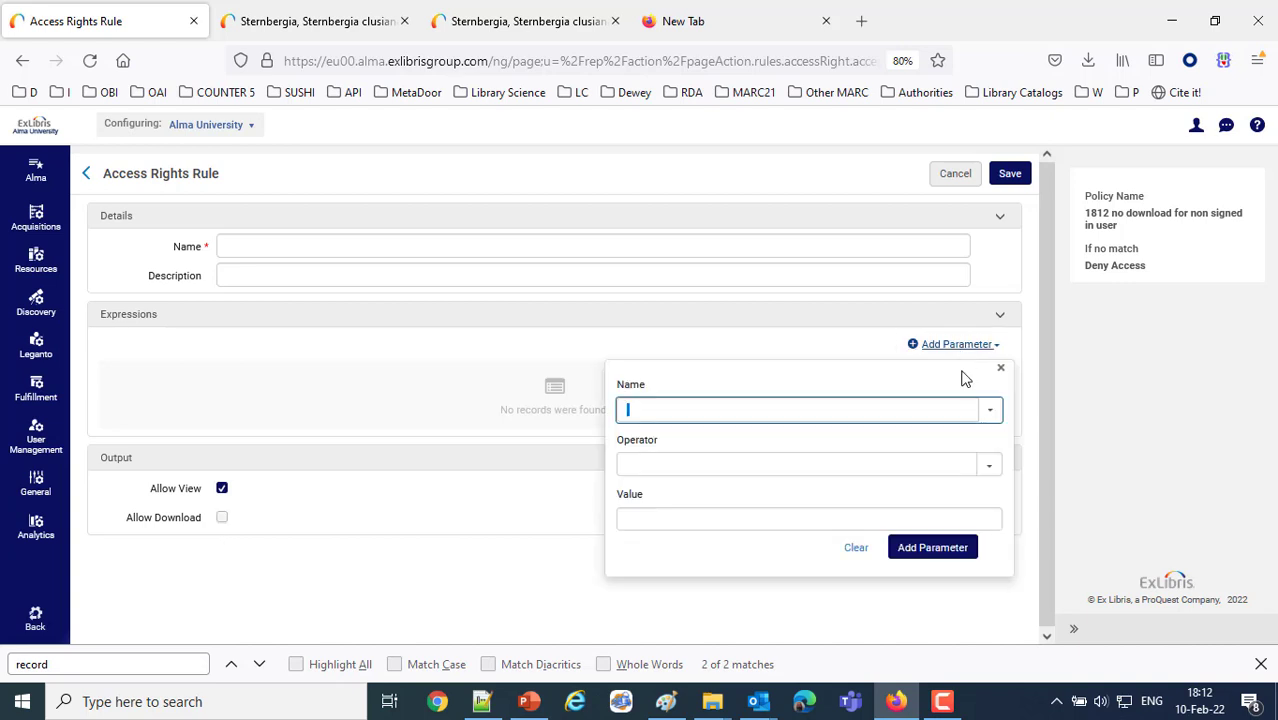
left_click(993, 410)
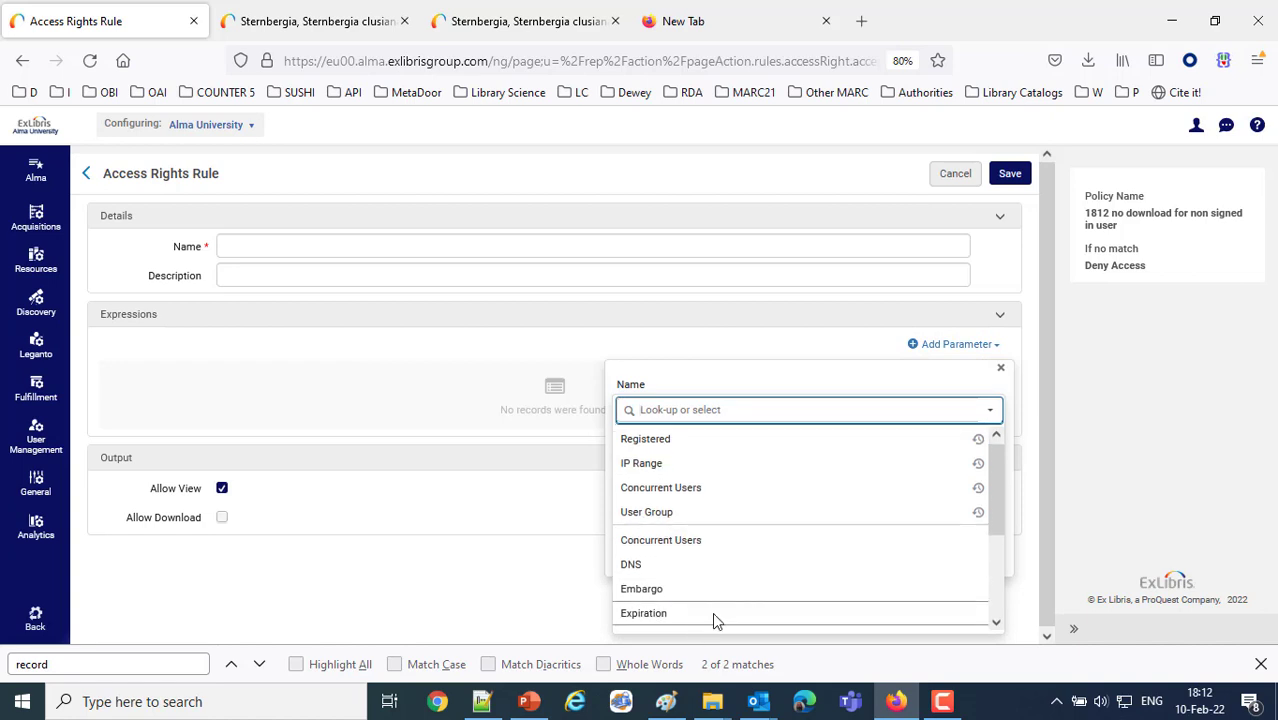
scroll(713, 612, "down", 3)
scroll(680, 545, "up", 3)
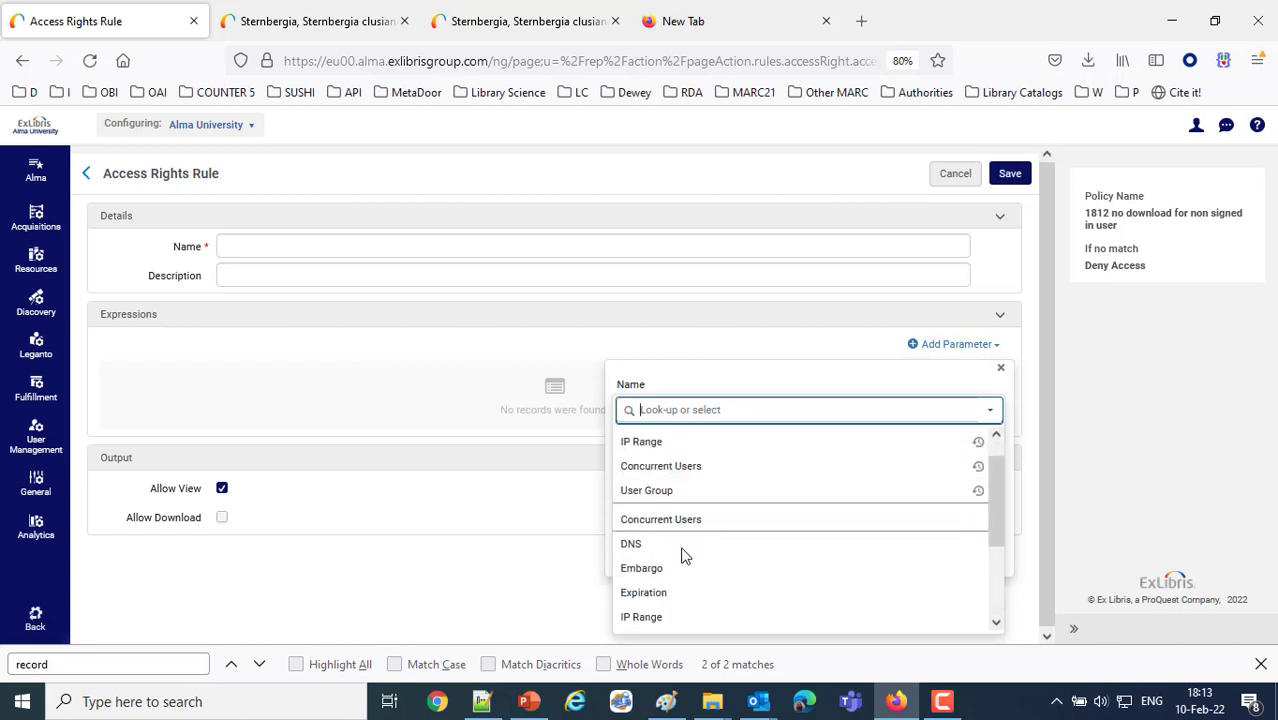
scroll(695, 455, "up", 2)
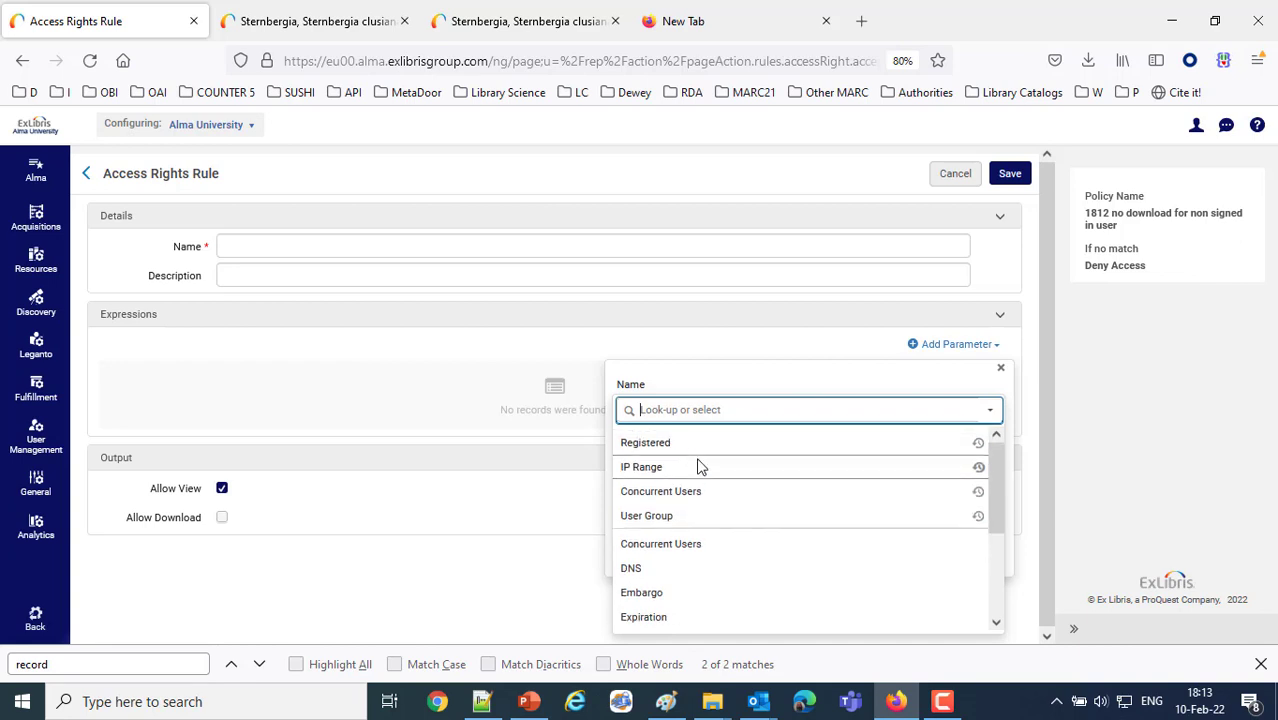
left_click(686, 449)
left_click(687, 462)
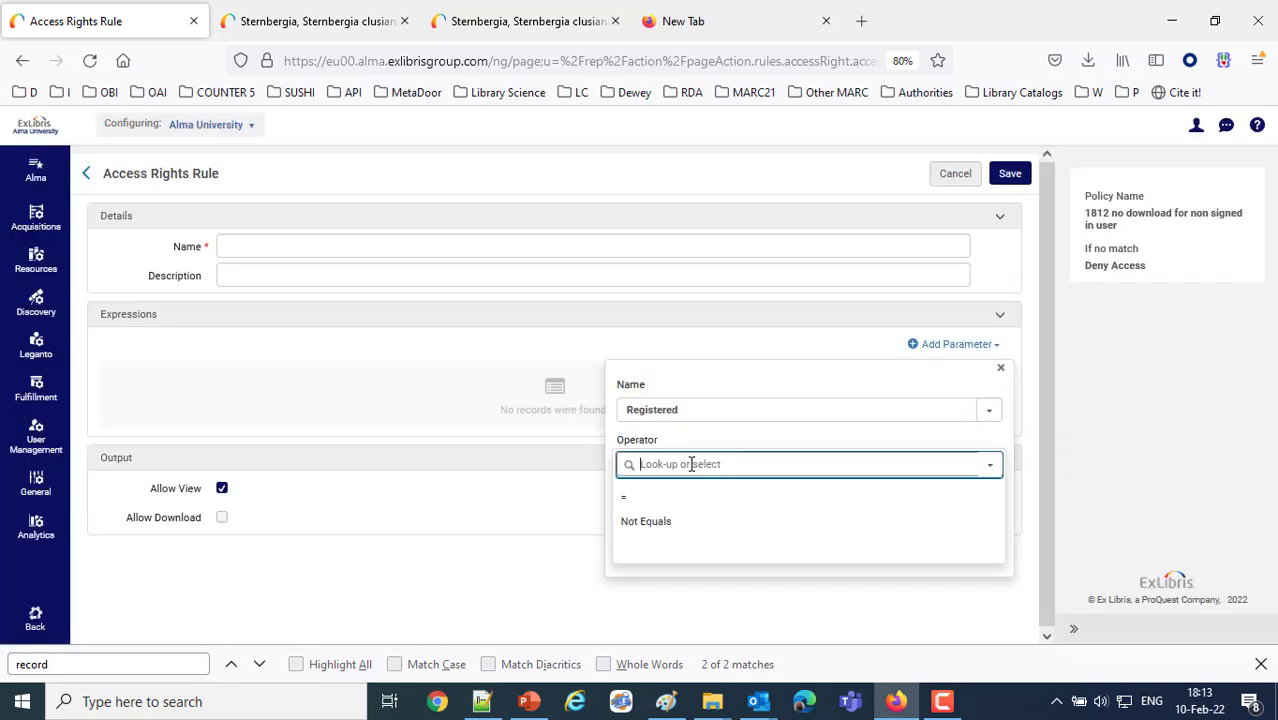
left_click(671, 497)
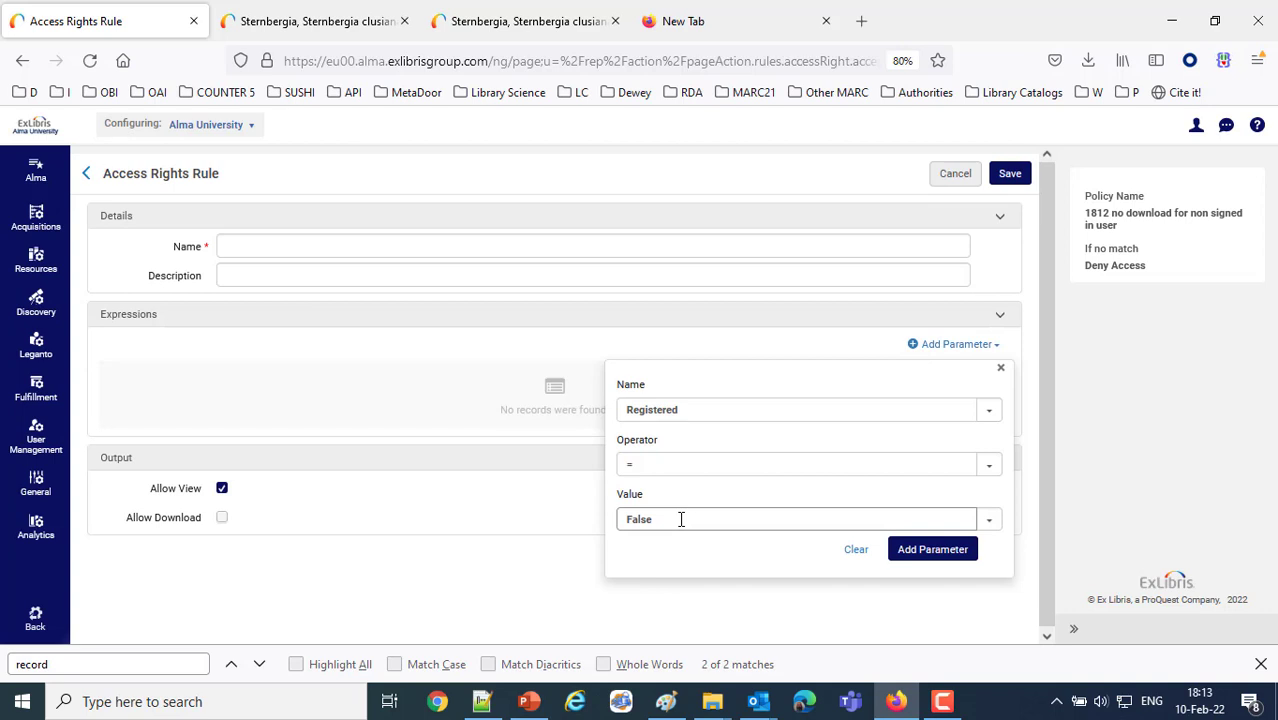
left_click(946, 552)
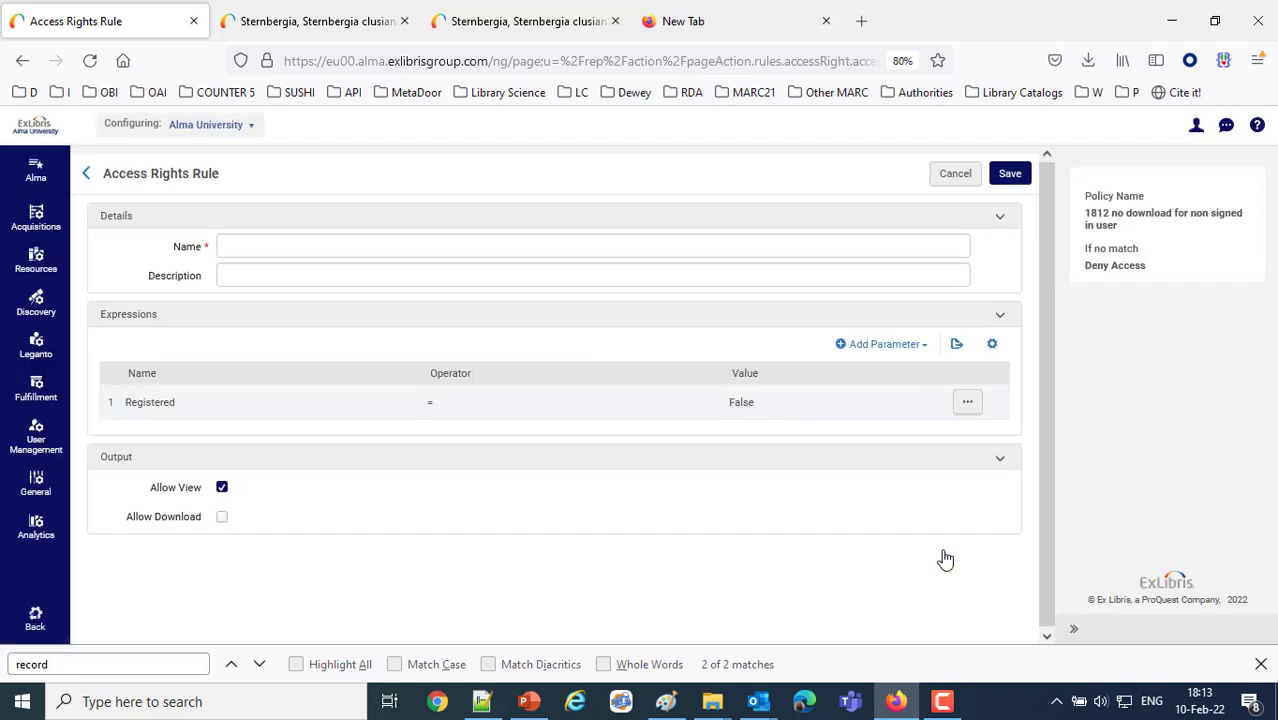
Name the rule "Registered False no allow download", then save the rule and the access rights policy
left_click(327, 254)
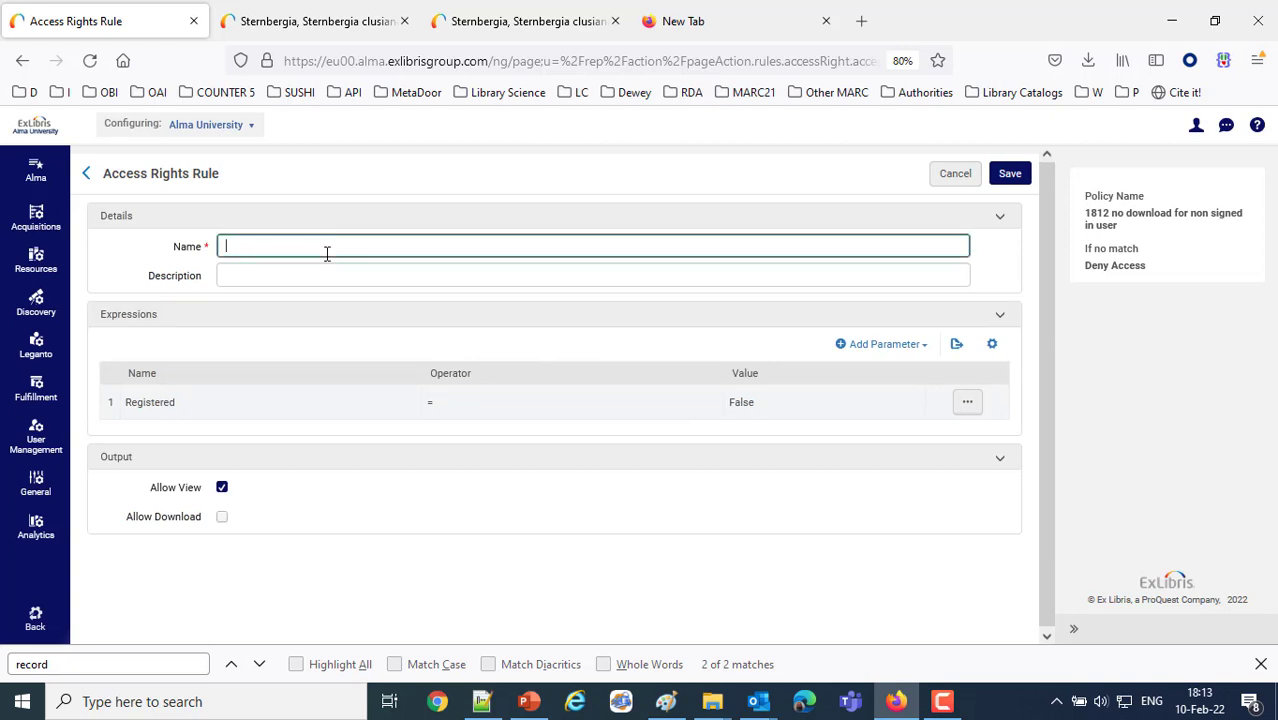
type("reg")
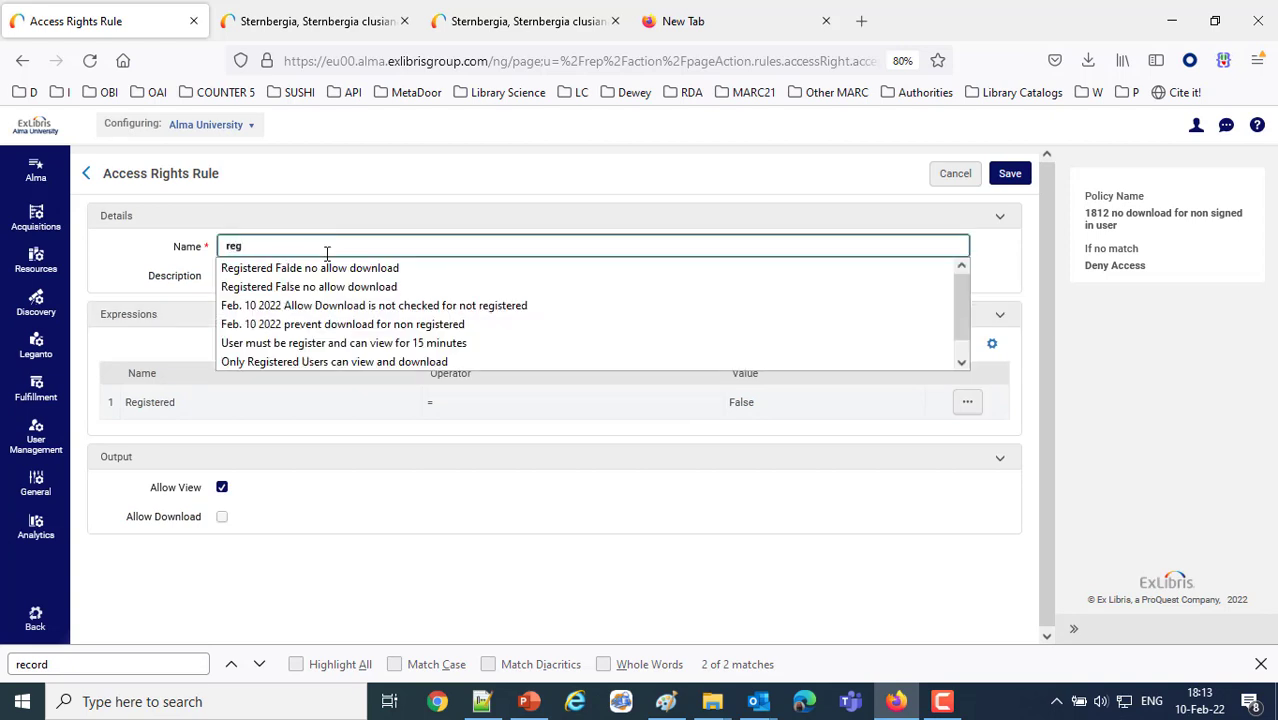
left_click(328, 286)
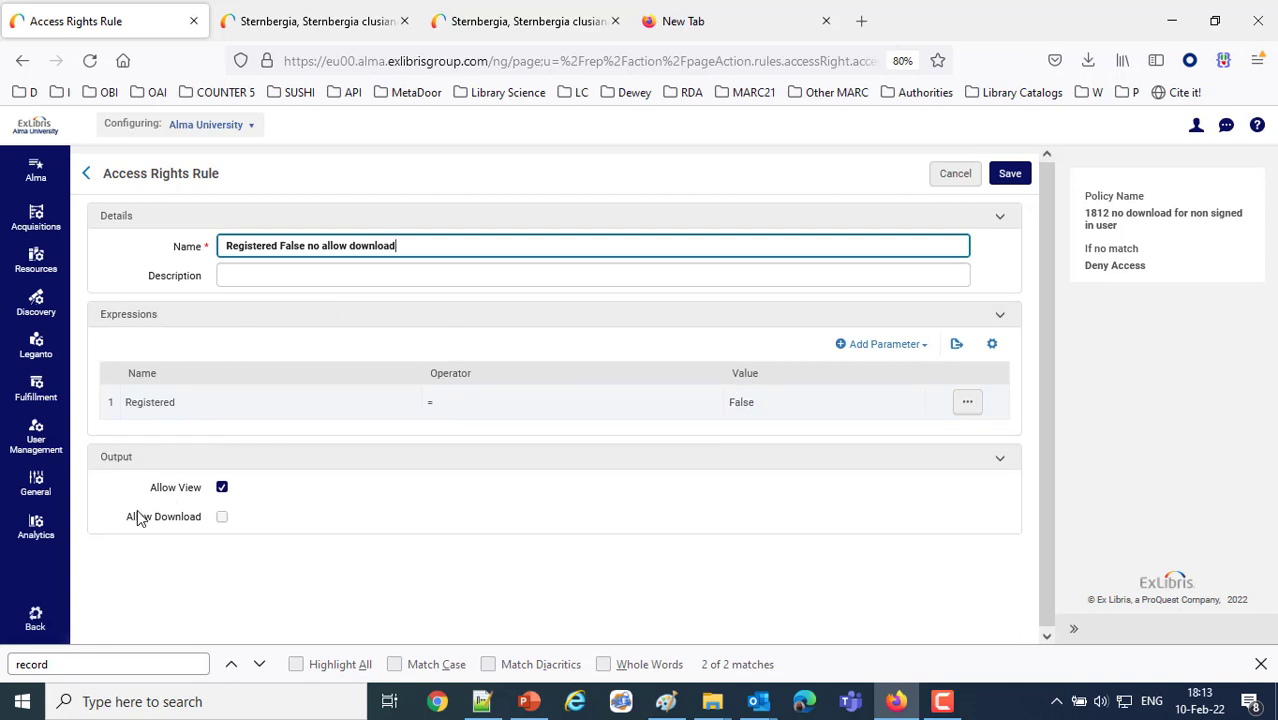
triple_click(166, 527)
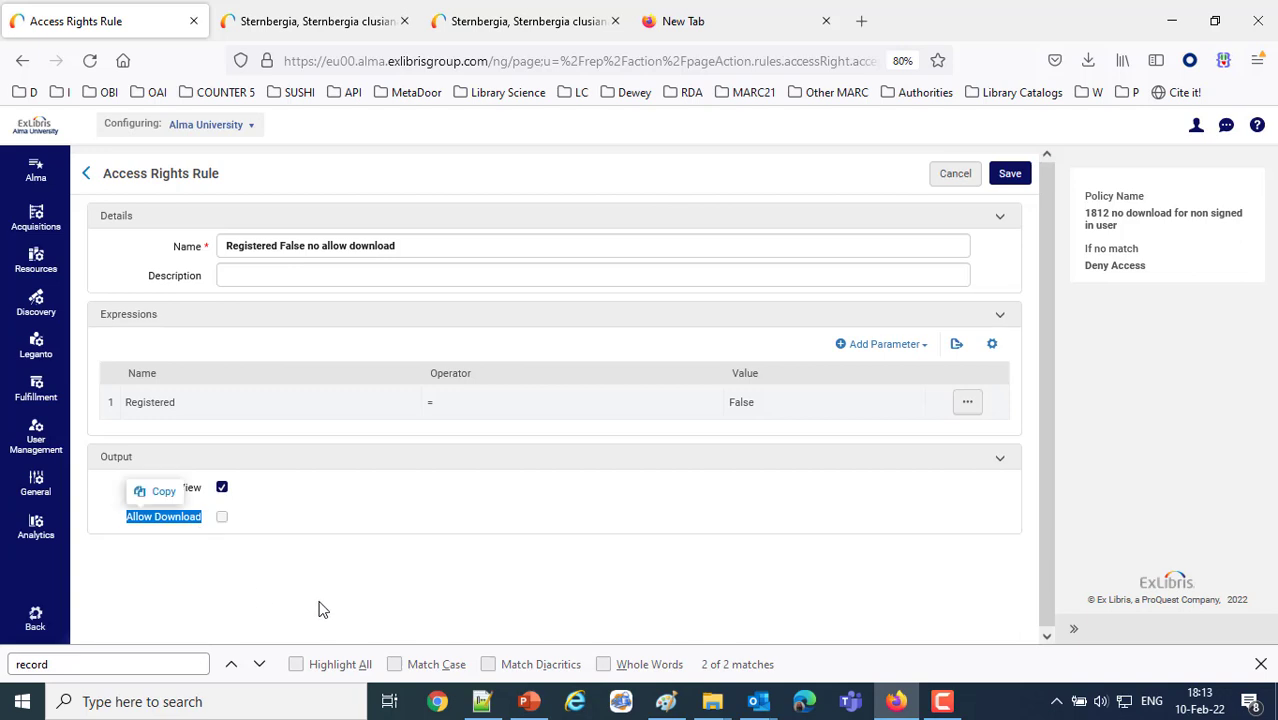
left_click(1012, 176)
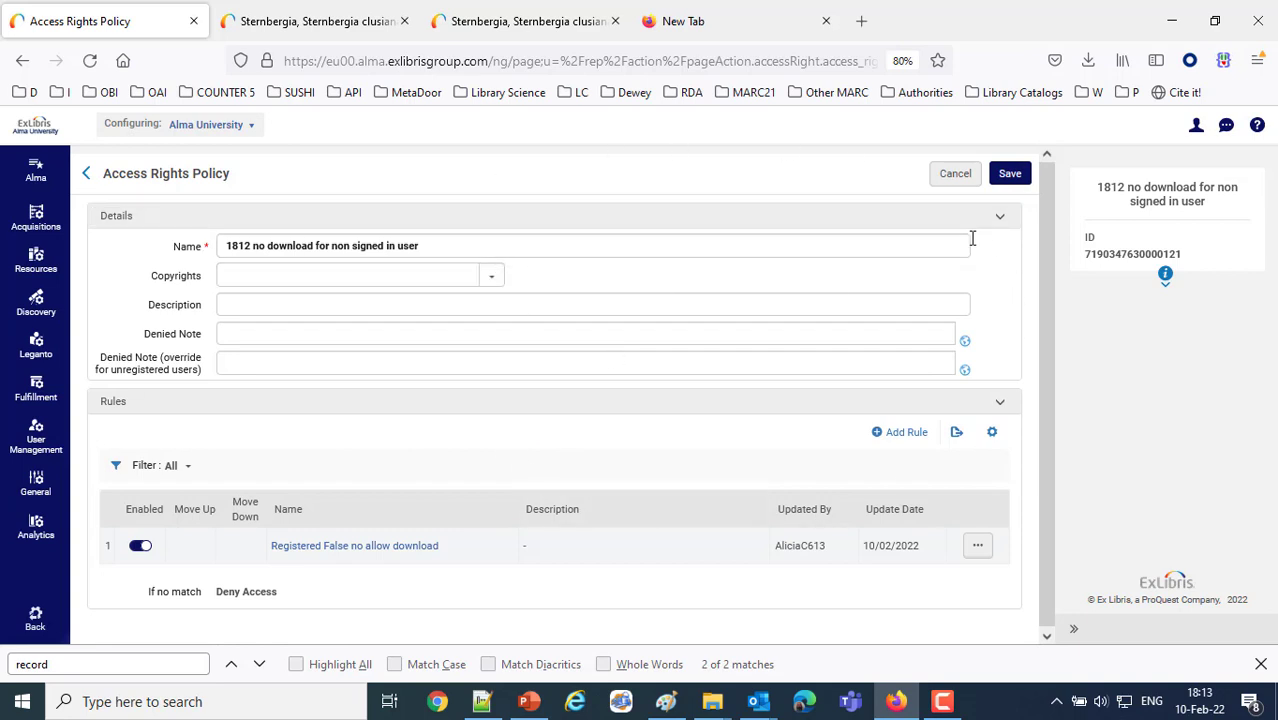
left_click(1007, 176)
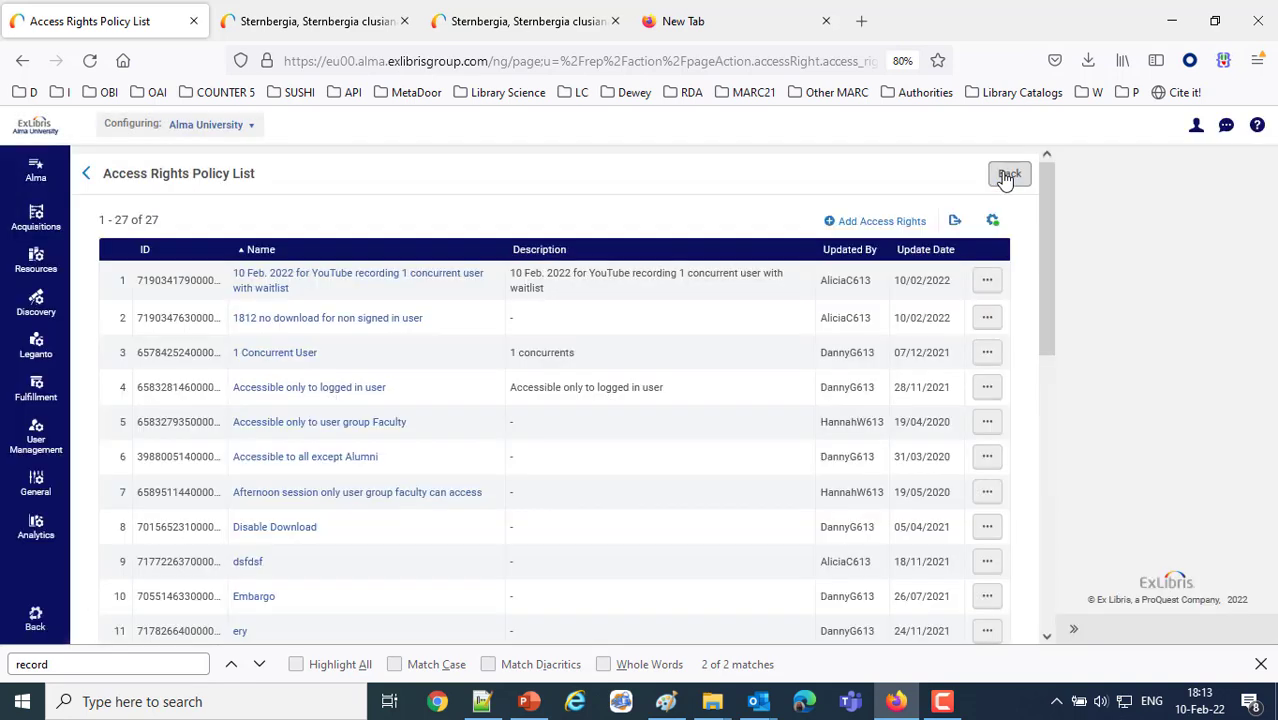
Leave the configuration area, find the digital title with keyword "sternbergia", and open its Master representation for editing
left_click(36, 620)
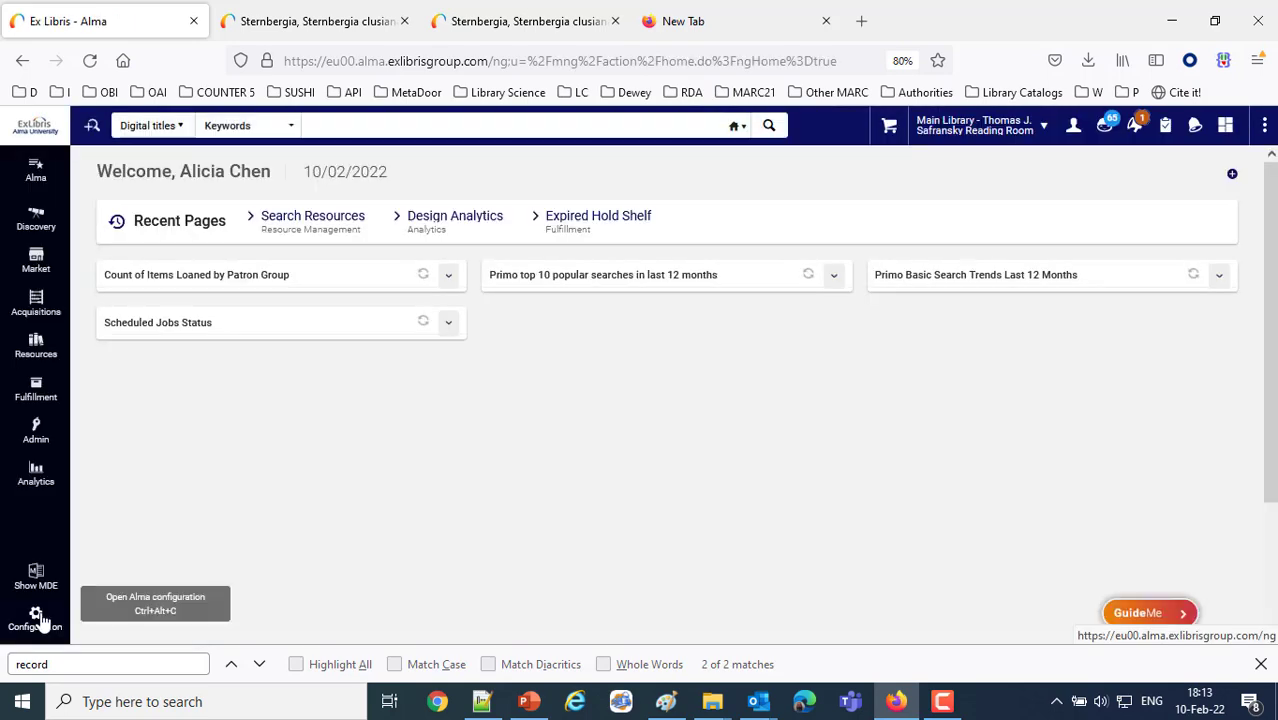
left_click(340, 124)
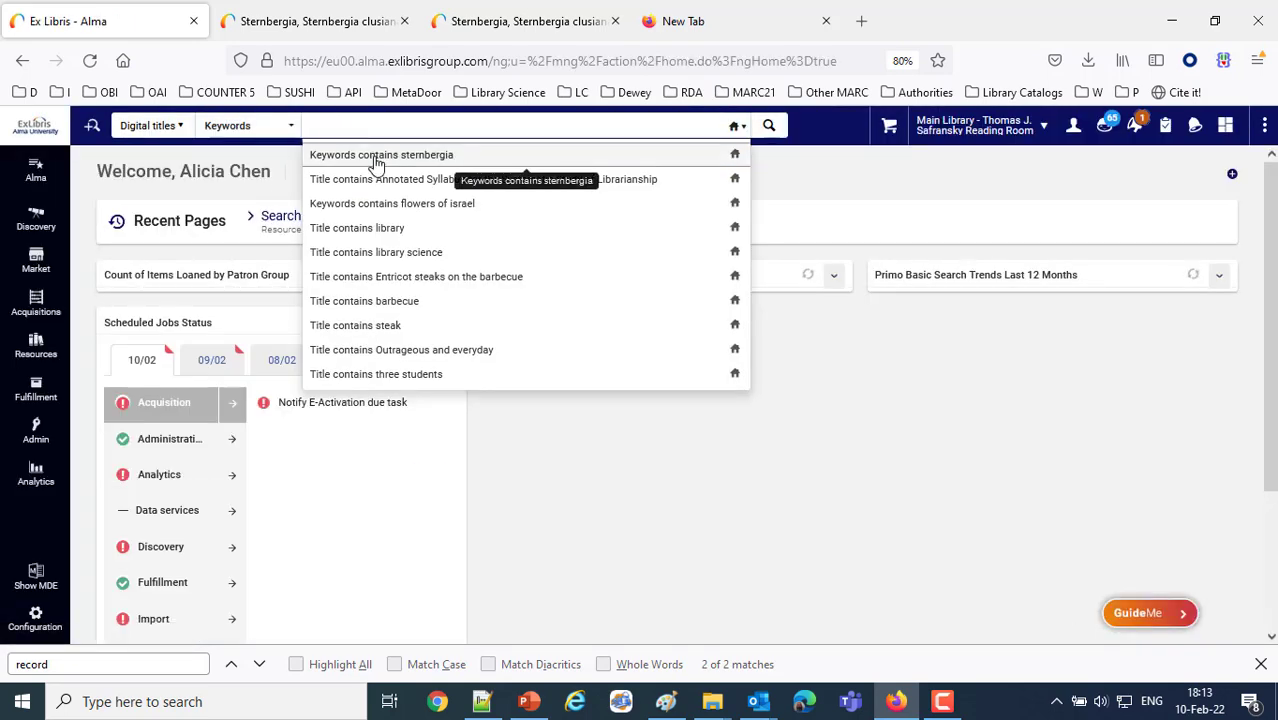
left_click(376, 157)
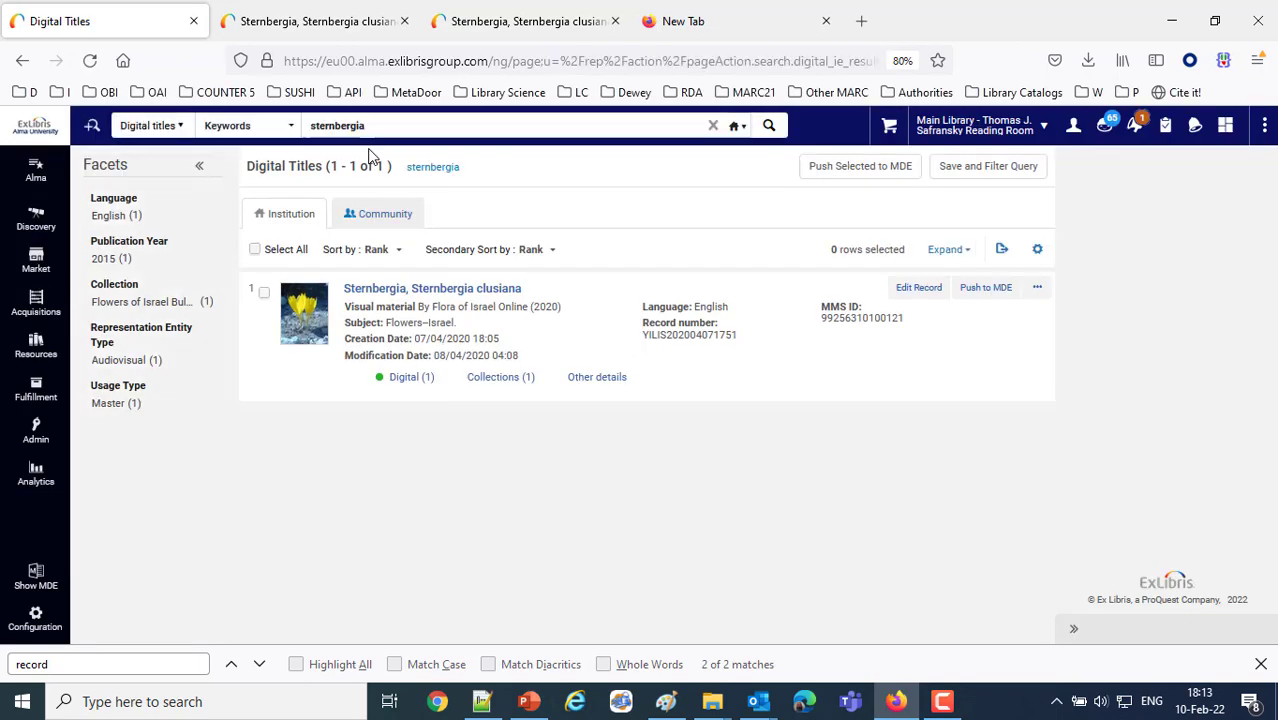
left_click(1037, 287)
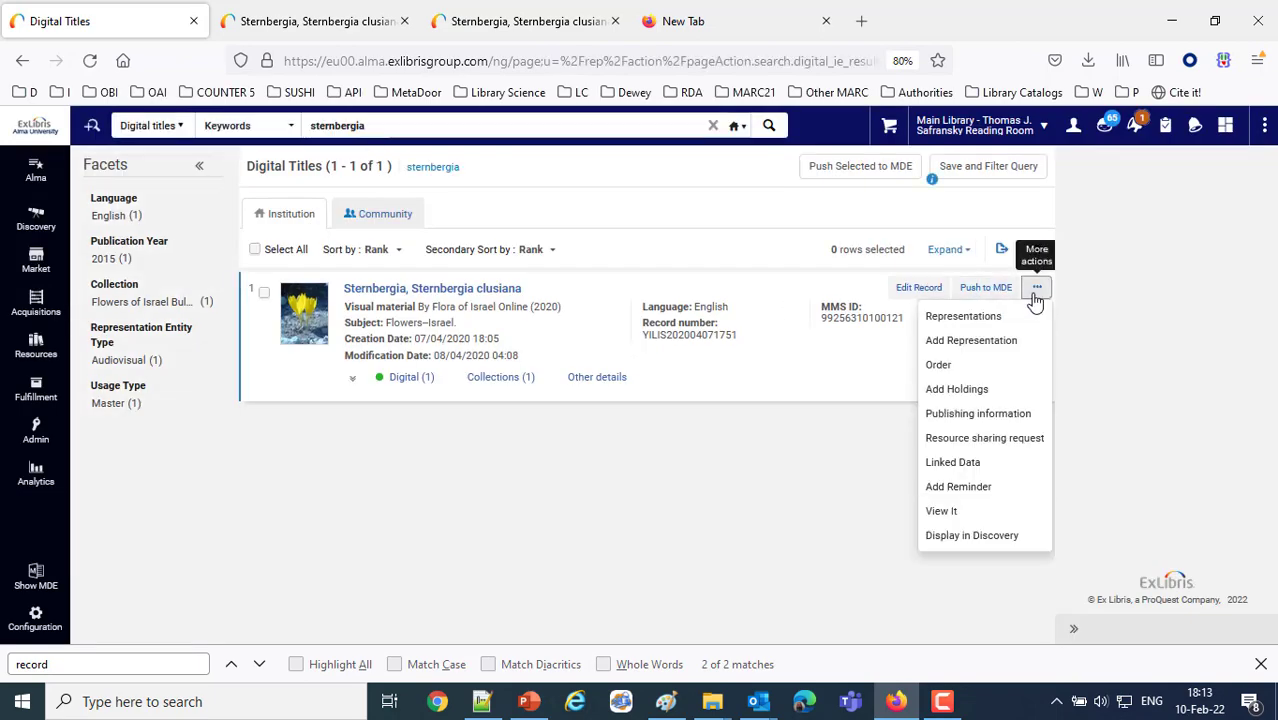
left_click(993, 317)
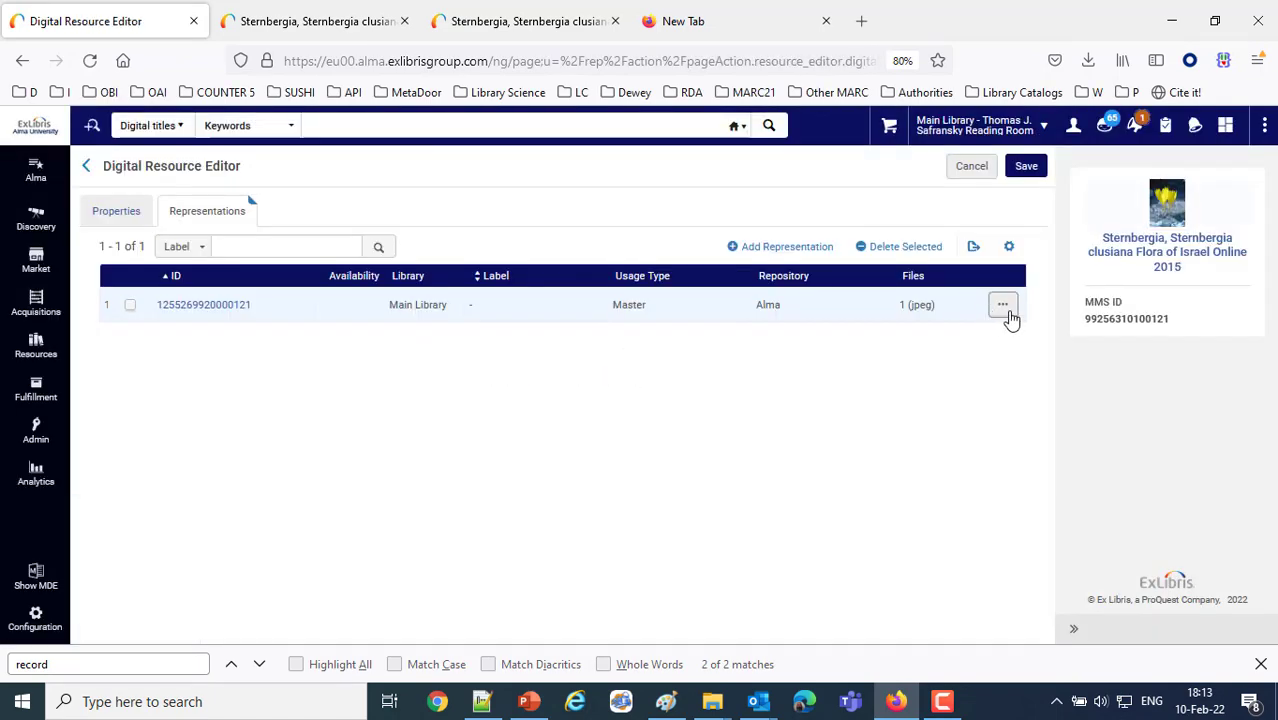
left_click(1003, 306)
left_click(955, 363)
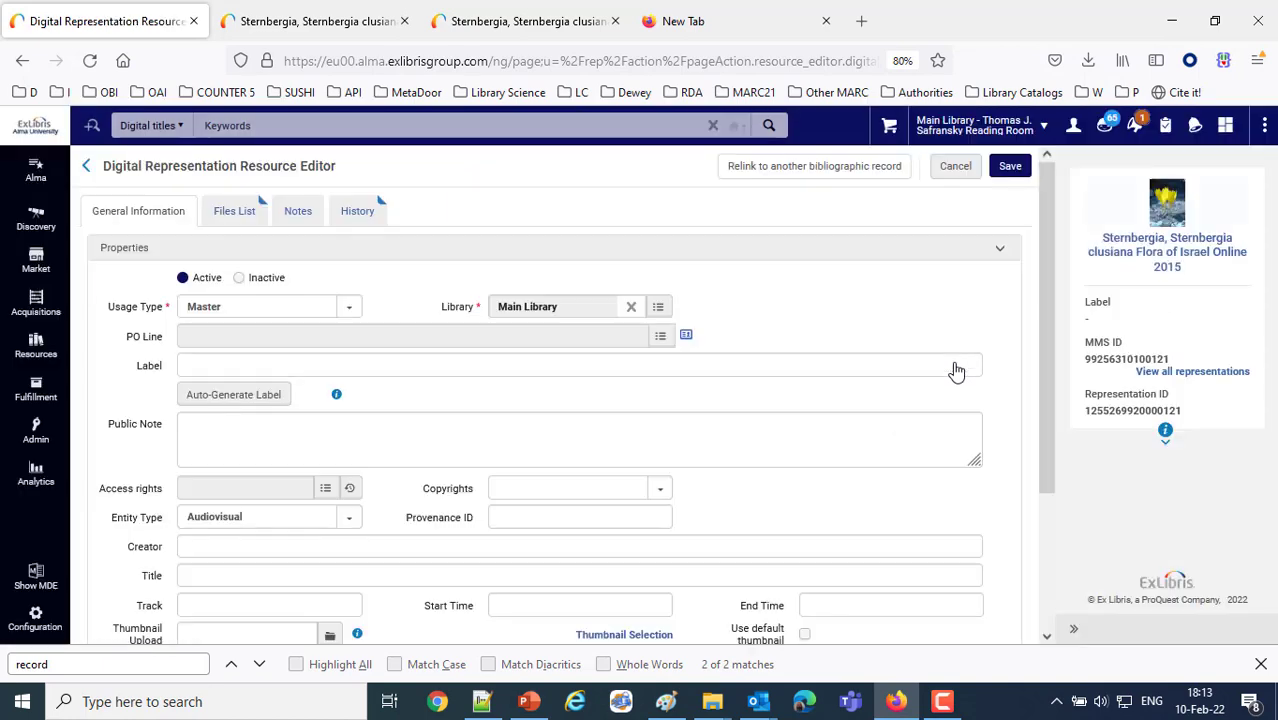
Assign the access rights policy "1812 no download for non signed in user" to the representation and save the digital resource
scroll(930, 375, "down", 1)
left_click(188, 409)
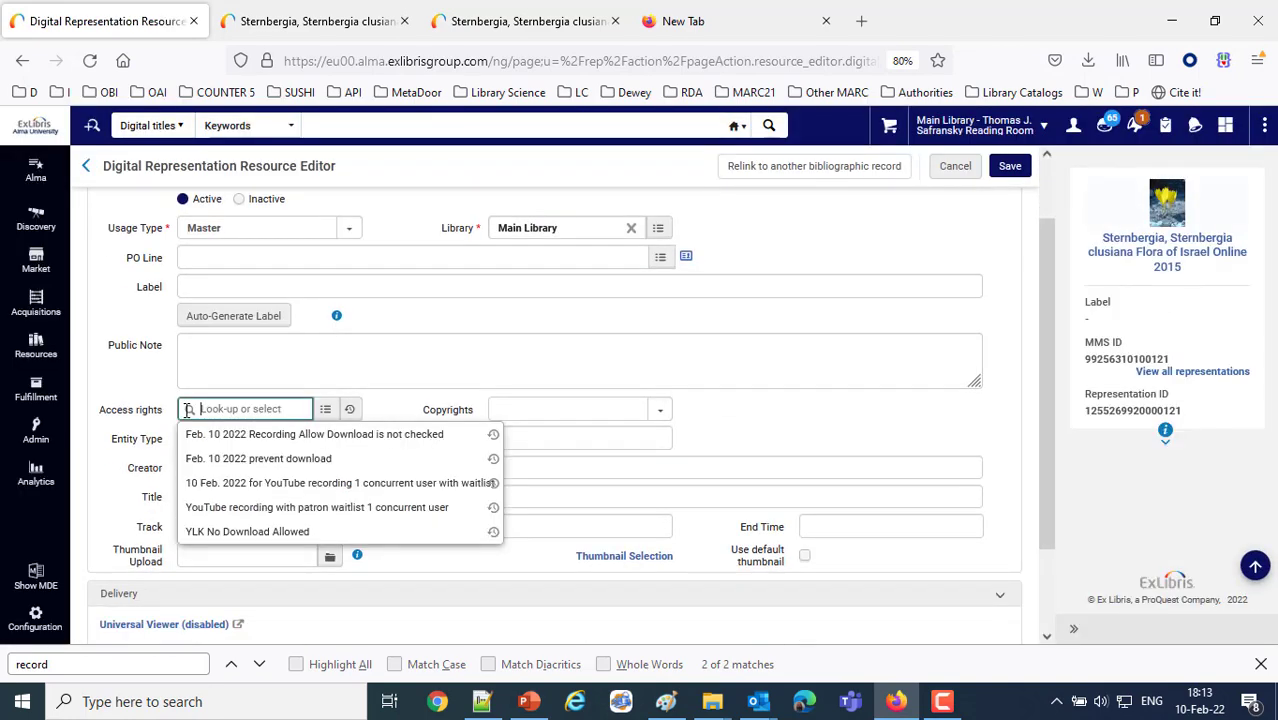
type("1812")
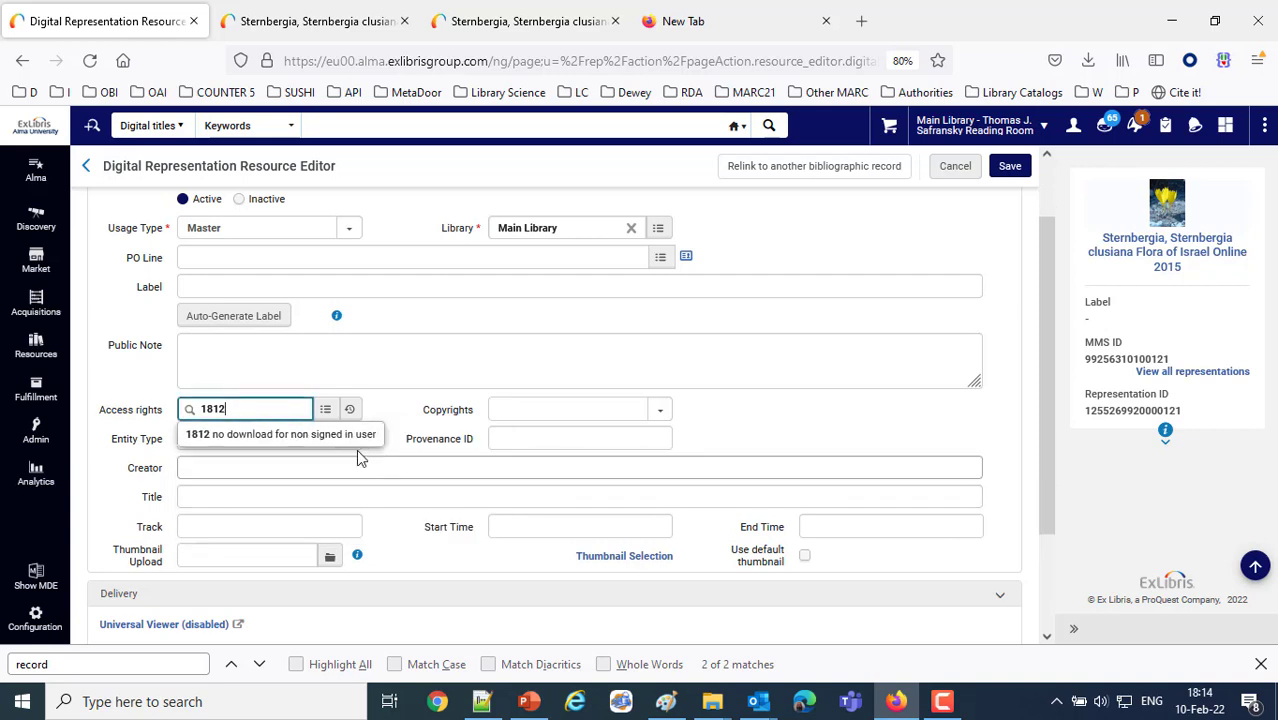
left_click(318, 434)
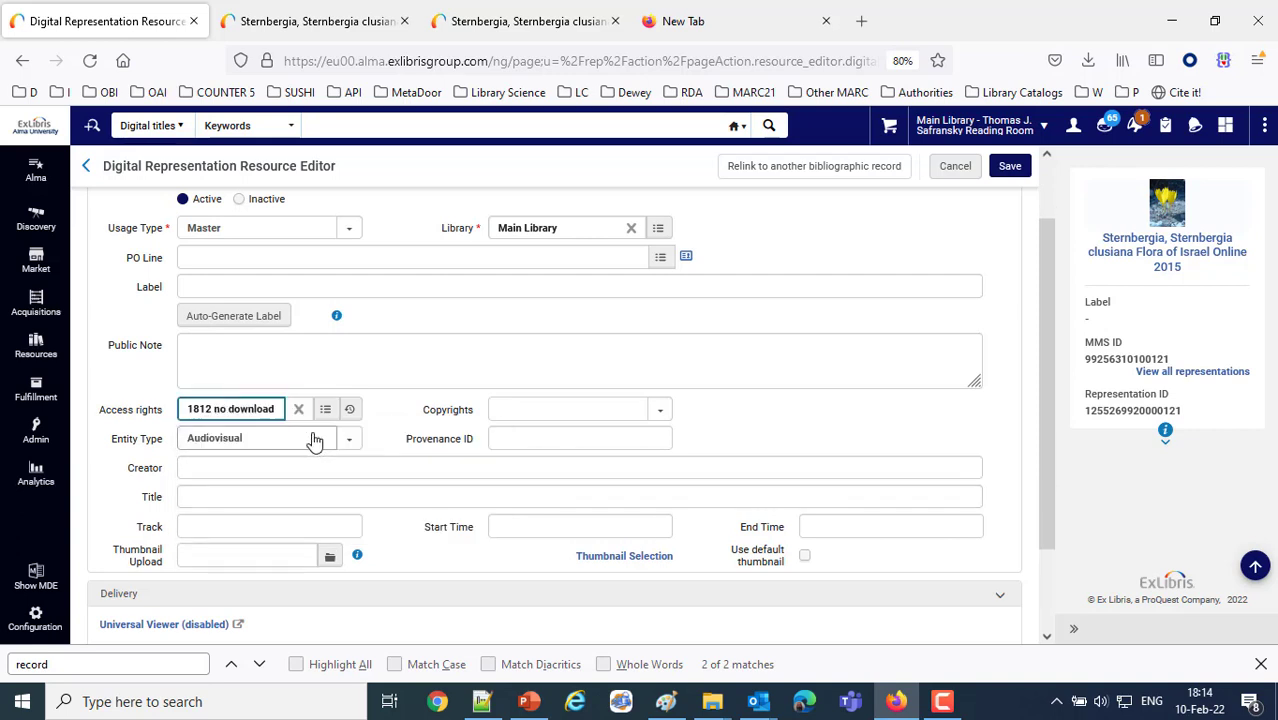
left_click(1010, 167)
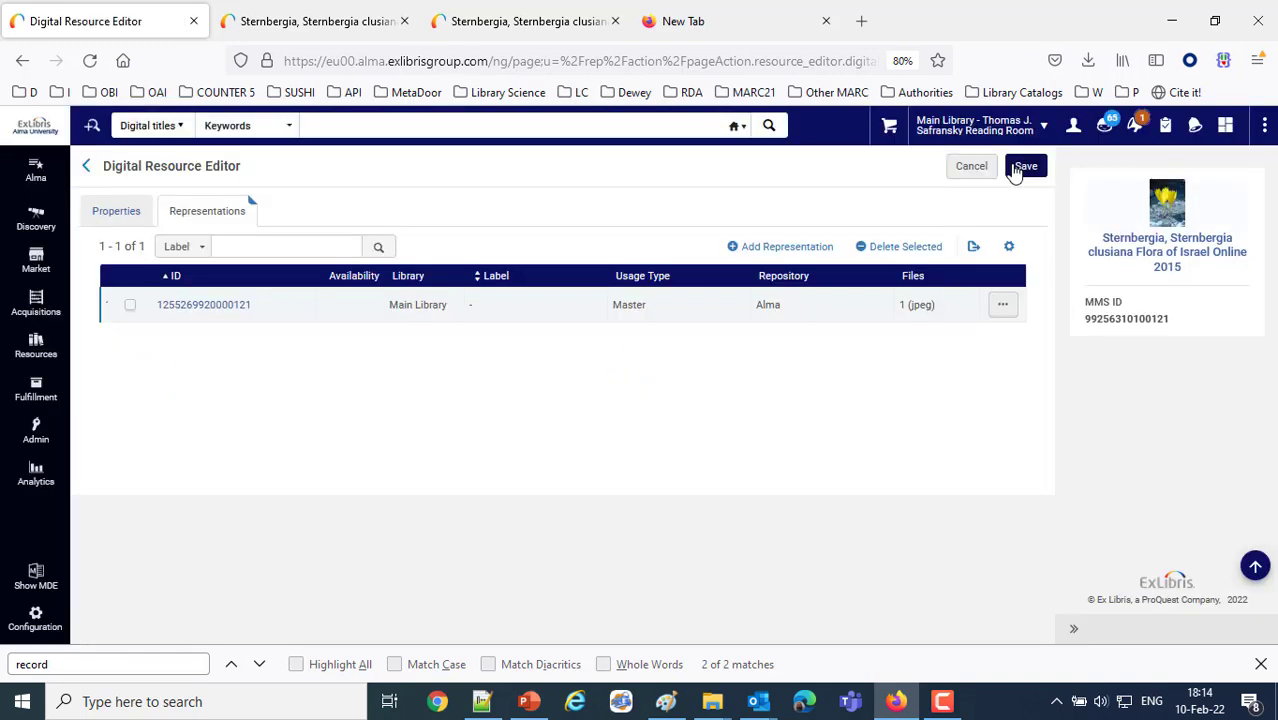
left_click(1028, 171)
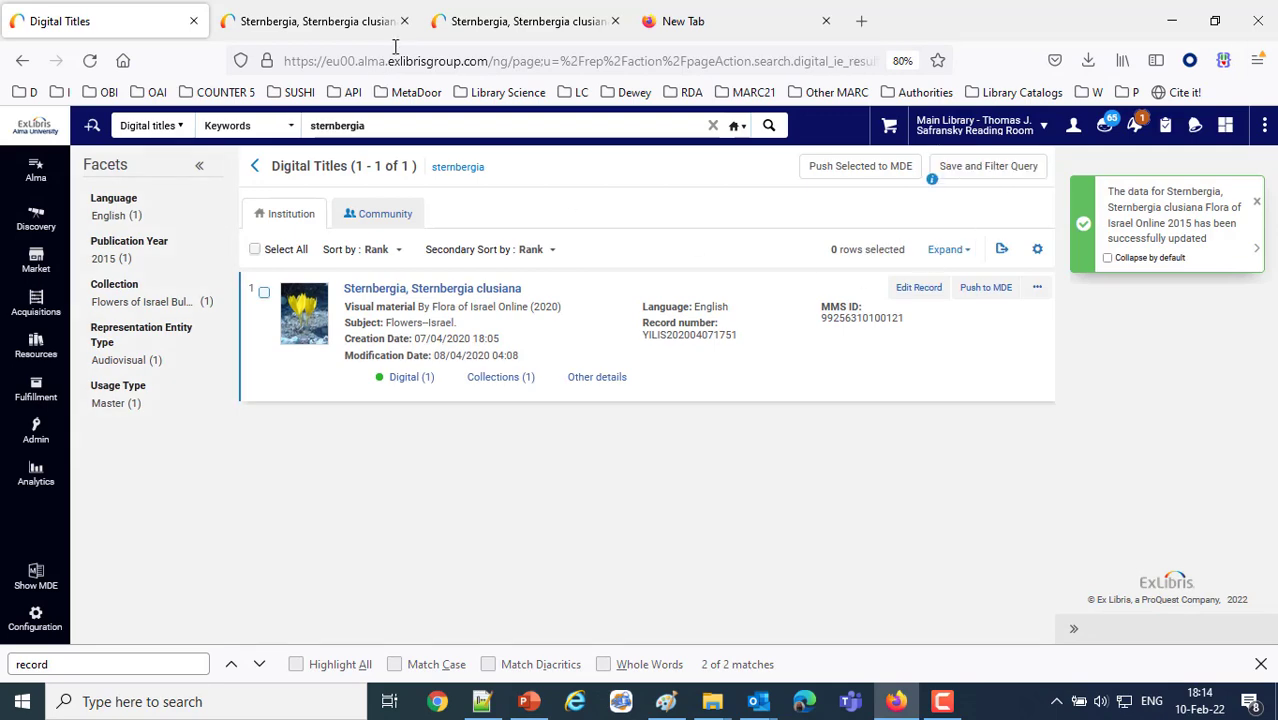
Close the old Sternbergia browser pages and open the bookmarked Primo discovery site for the Alma view
left_click(375, 24)
left_click(404, 21)
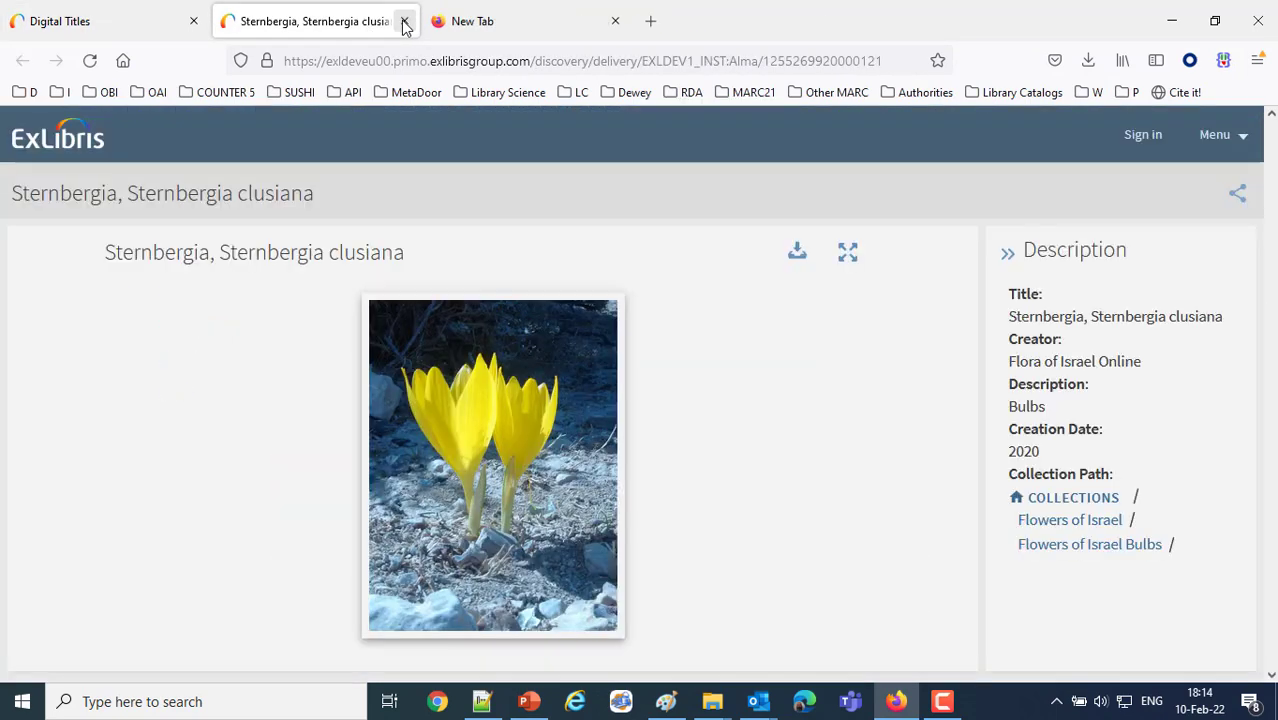
left_click(404, 21)
left_click(22, 92)
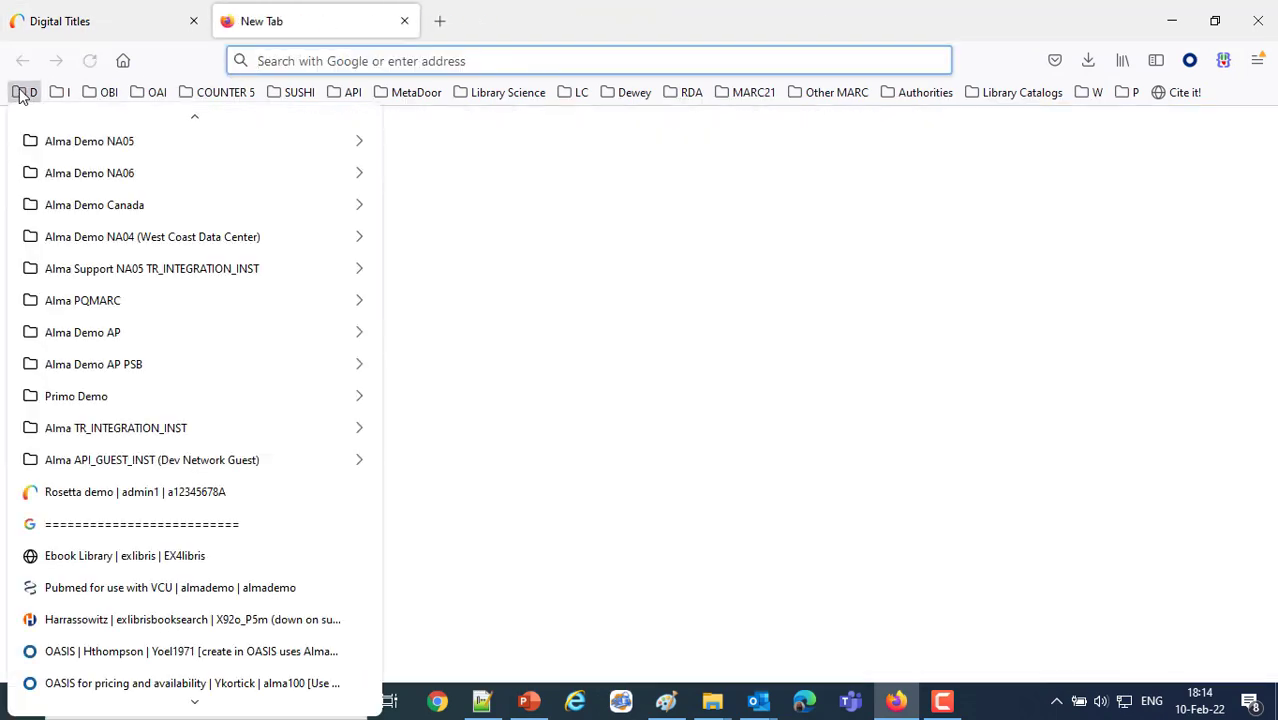
scroll(190, 513, "down", 1)
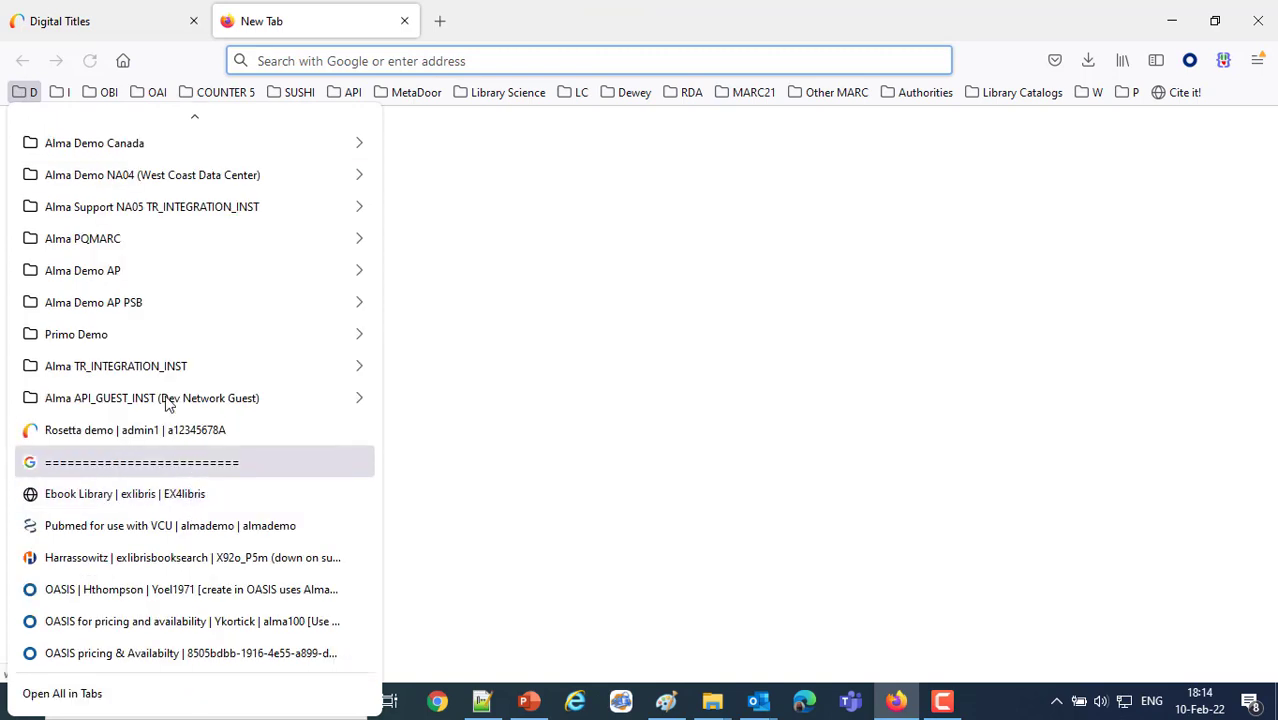
mouse_move(265, 337)
mouse_move(502, 337)
left_click(645, 338)
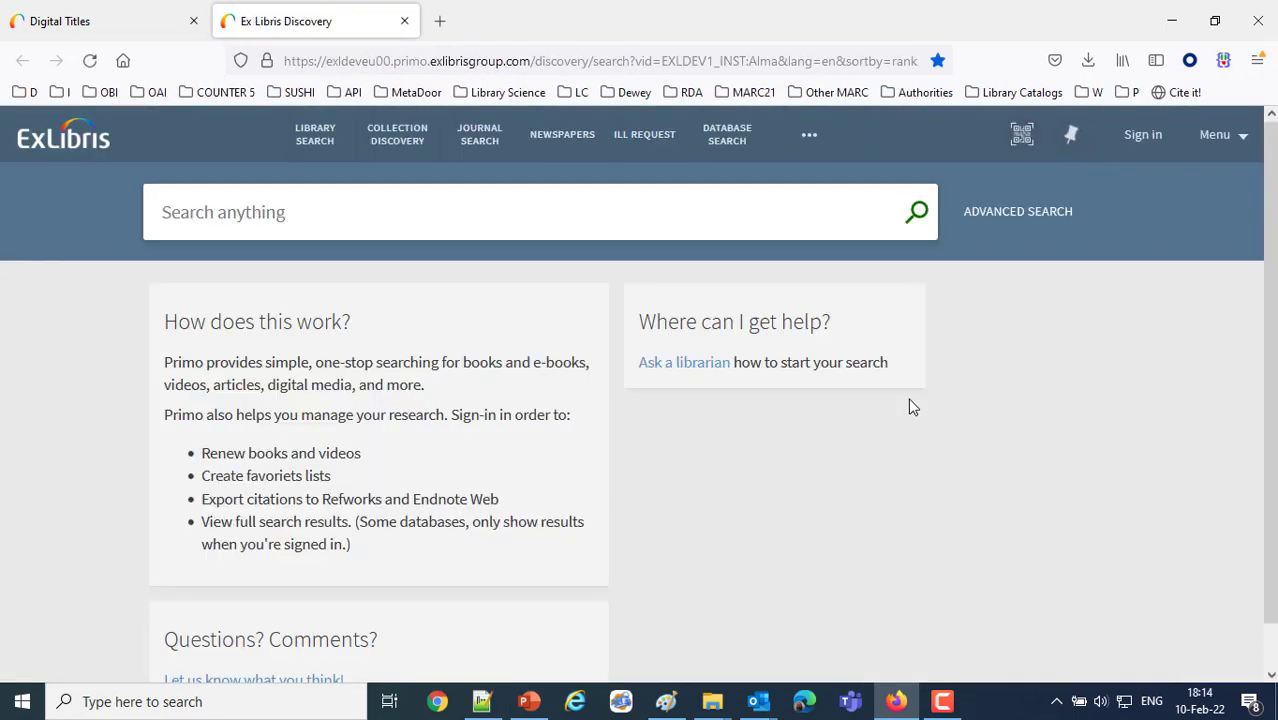
Search the Library Catalog for "sternbergia" without signing in and open the online availability of the Sternbergia clusiana image record
left_click(344, 222)
type("s")
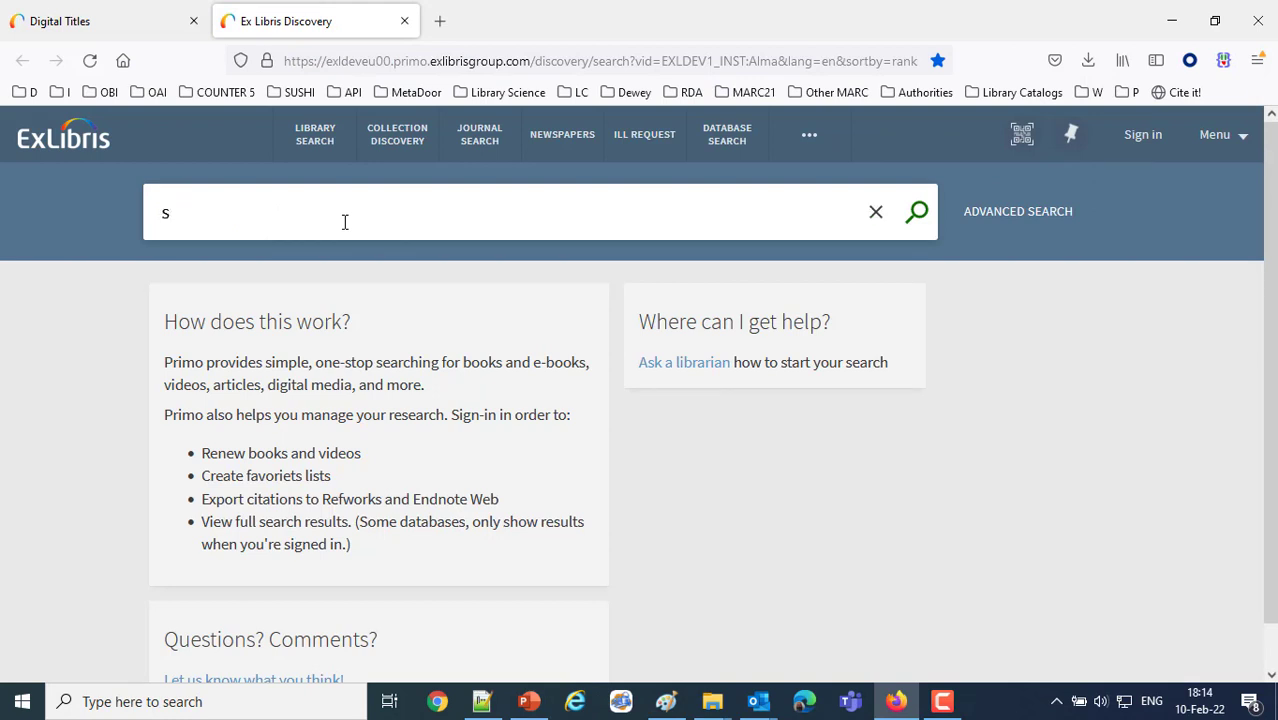
type("ternbergia")
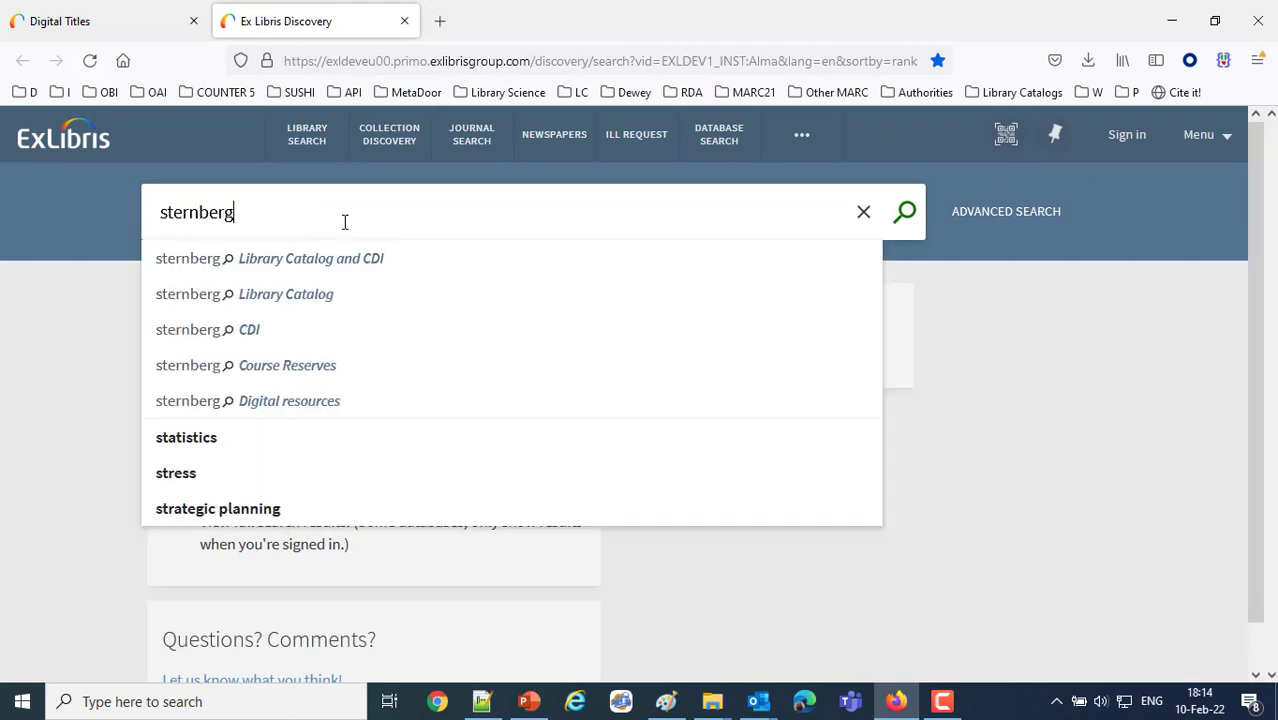
left_click(317, 303)
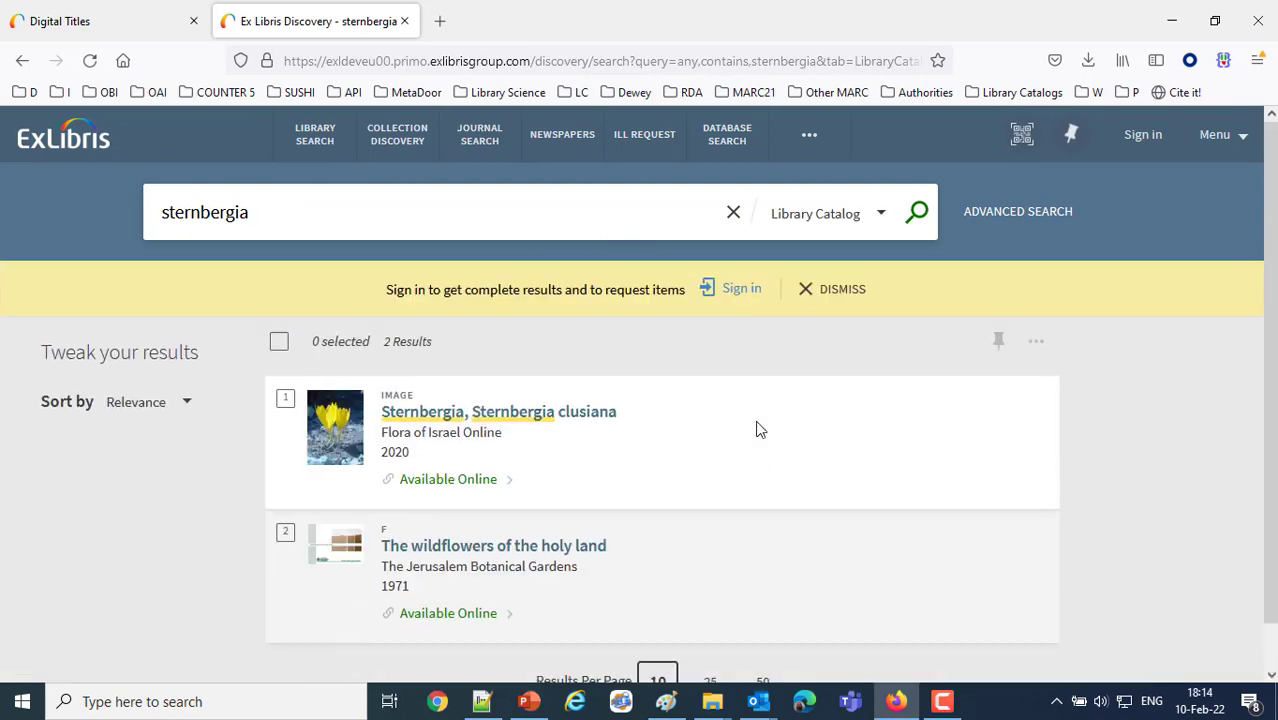
left_click(478, 482)
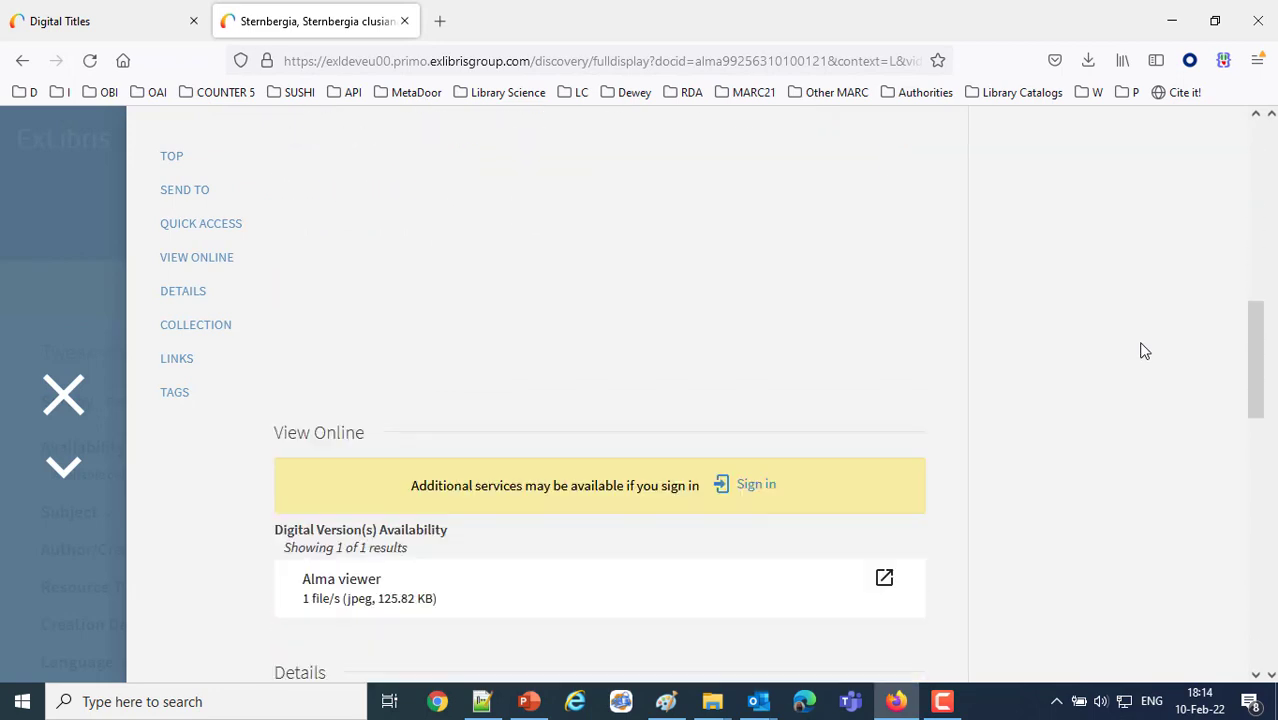
Open the Sternbergia image in the Alma viewer and zoom in and out to inspect it and the available viewer options
left_click(374, 556)
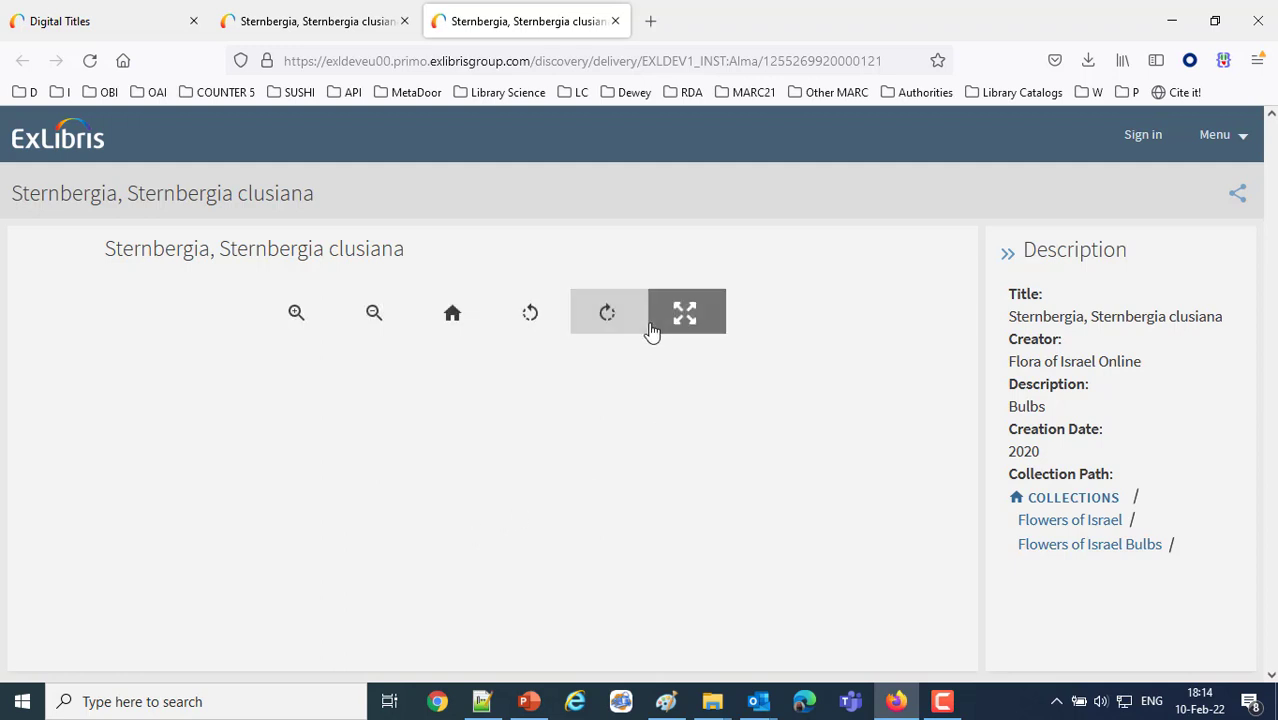
scroll(558, 542, "up", 3)
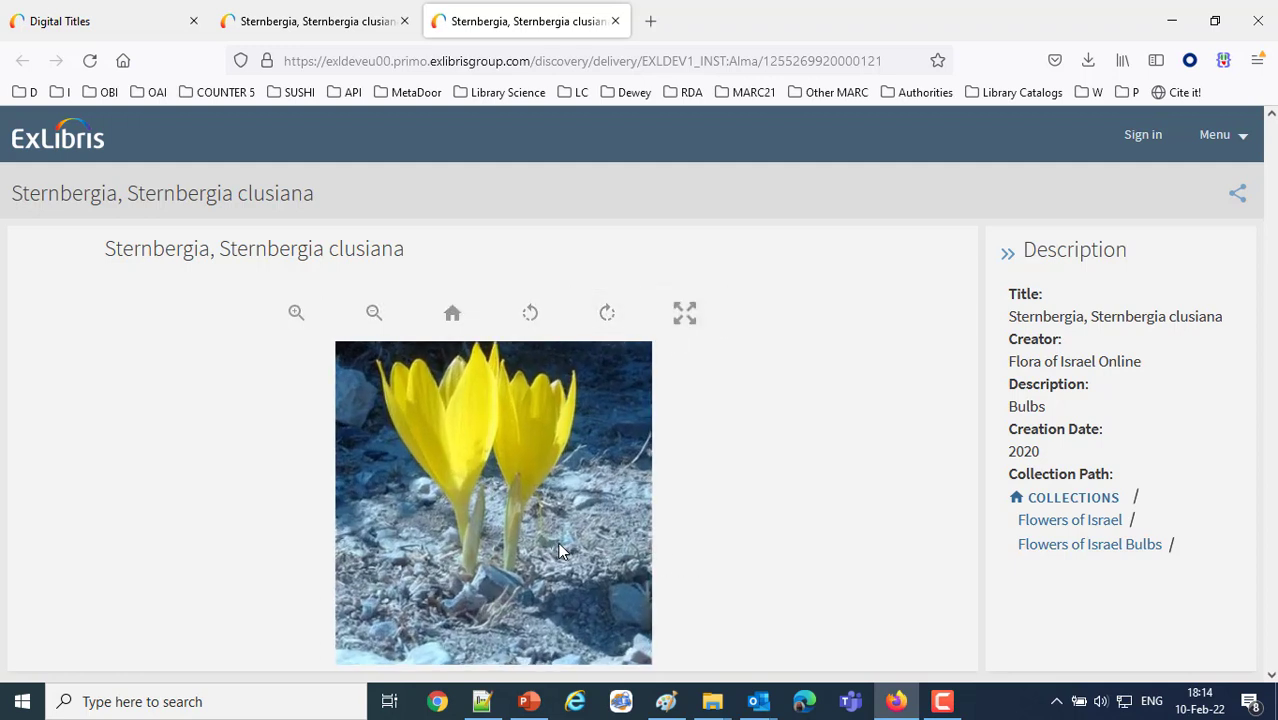
scroll(560, 544, "down", 2)
scroll(566, 542, "up", 1)
scroll(574, 542, "up", 2)
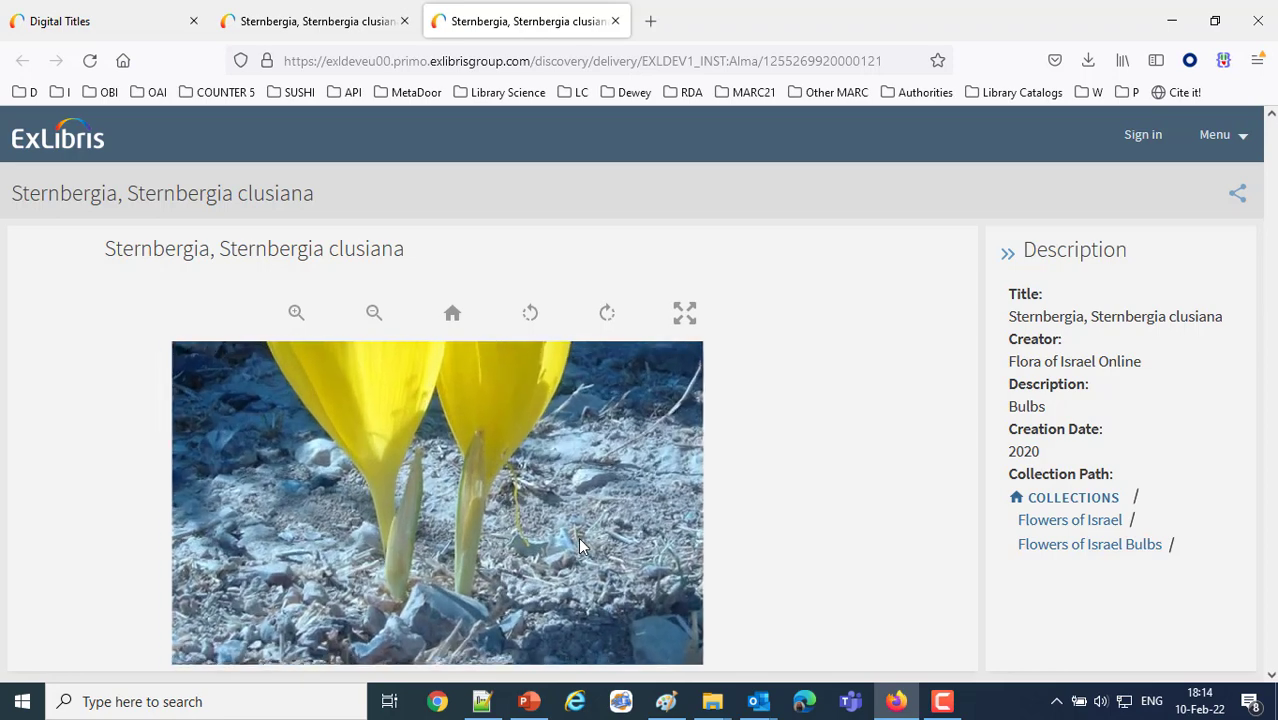
Save the Sternbergia viewer page as a complete web page named "after1812" in the Downloads folder
scroll(582, 545, "down", 3)
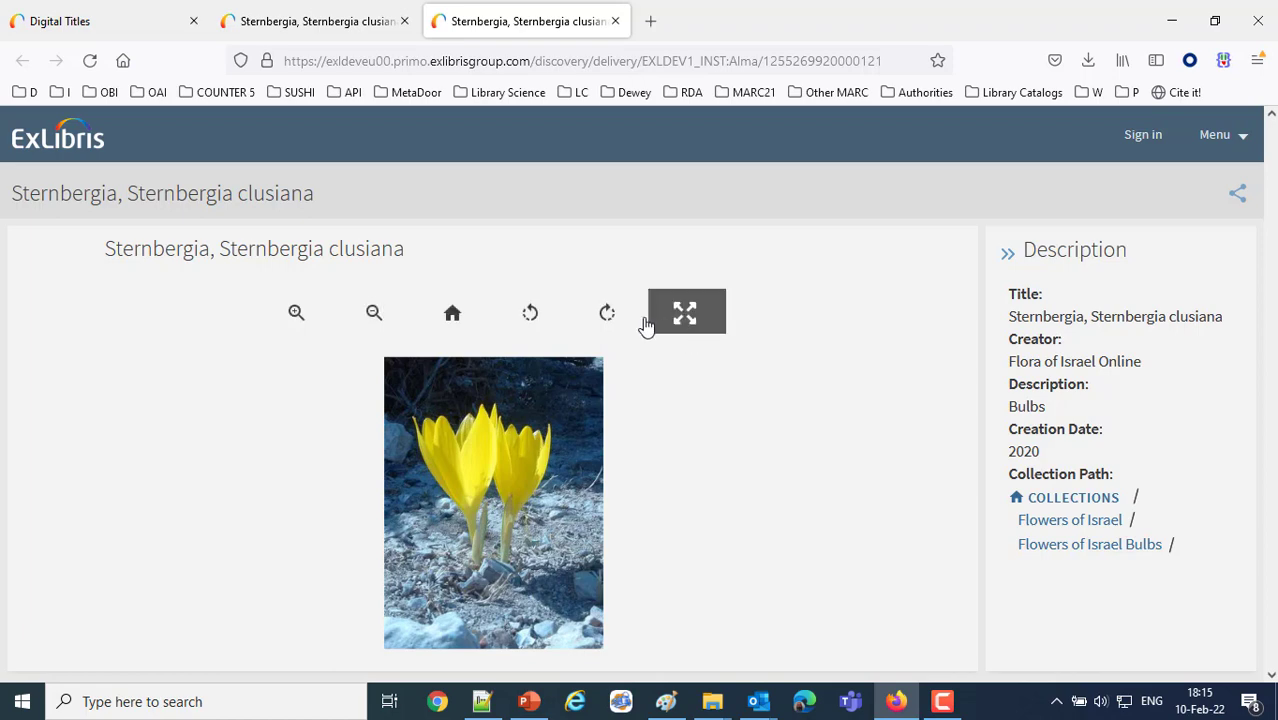
right_click(345, 201)
left_click(397, 251)
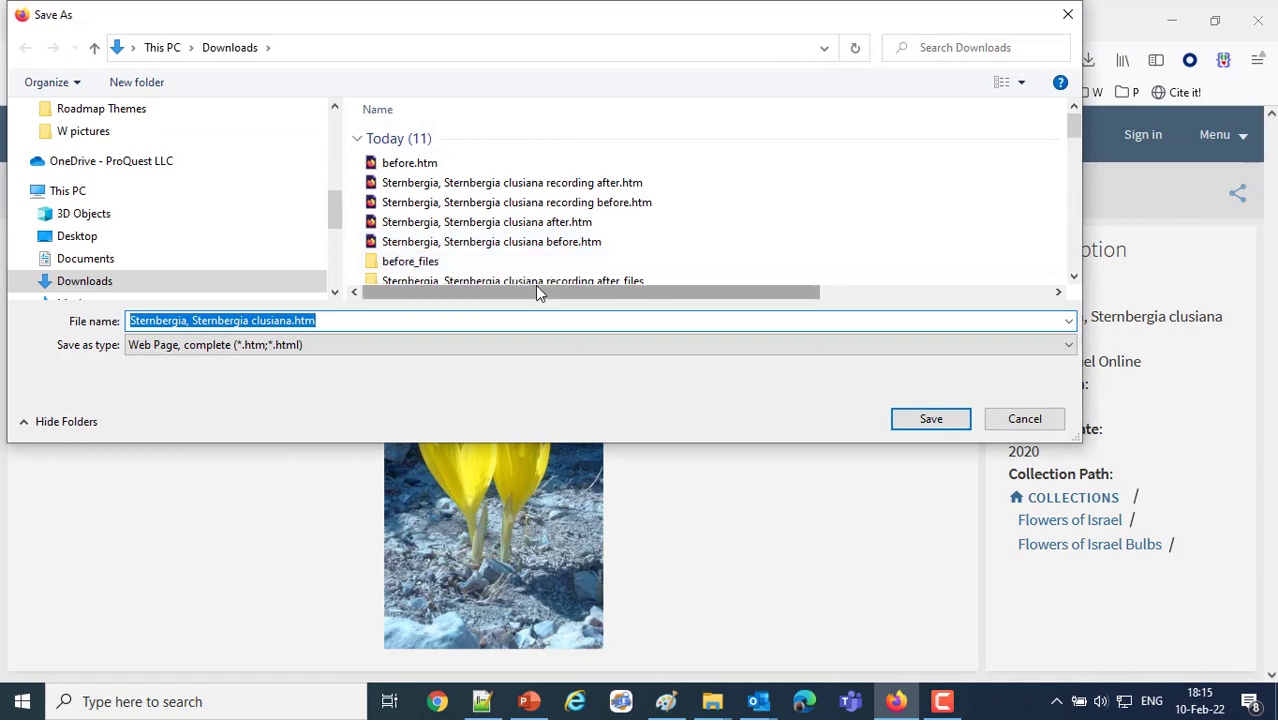
type("aftewr")
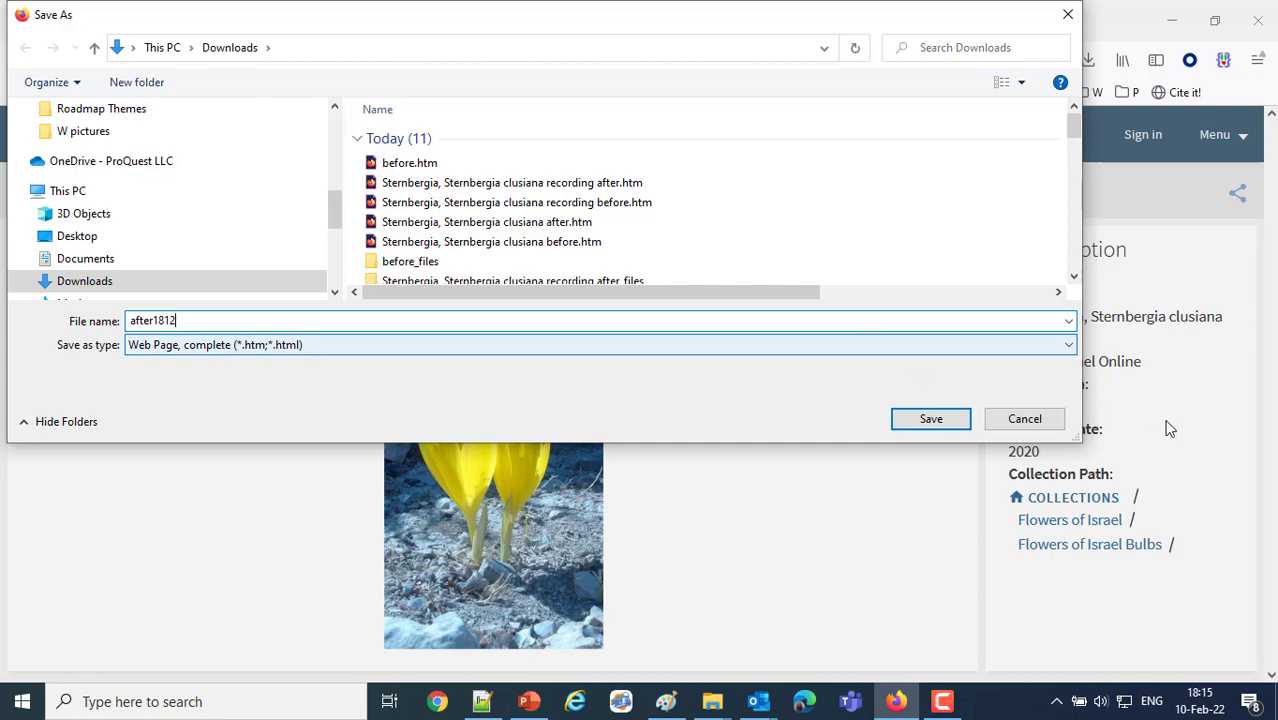
left_click(931, 419)
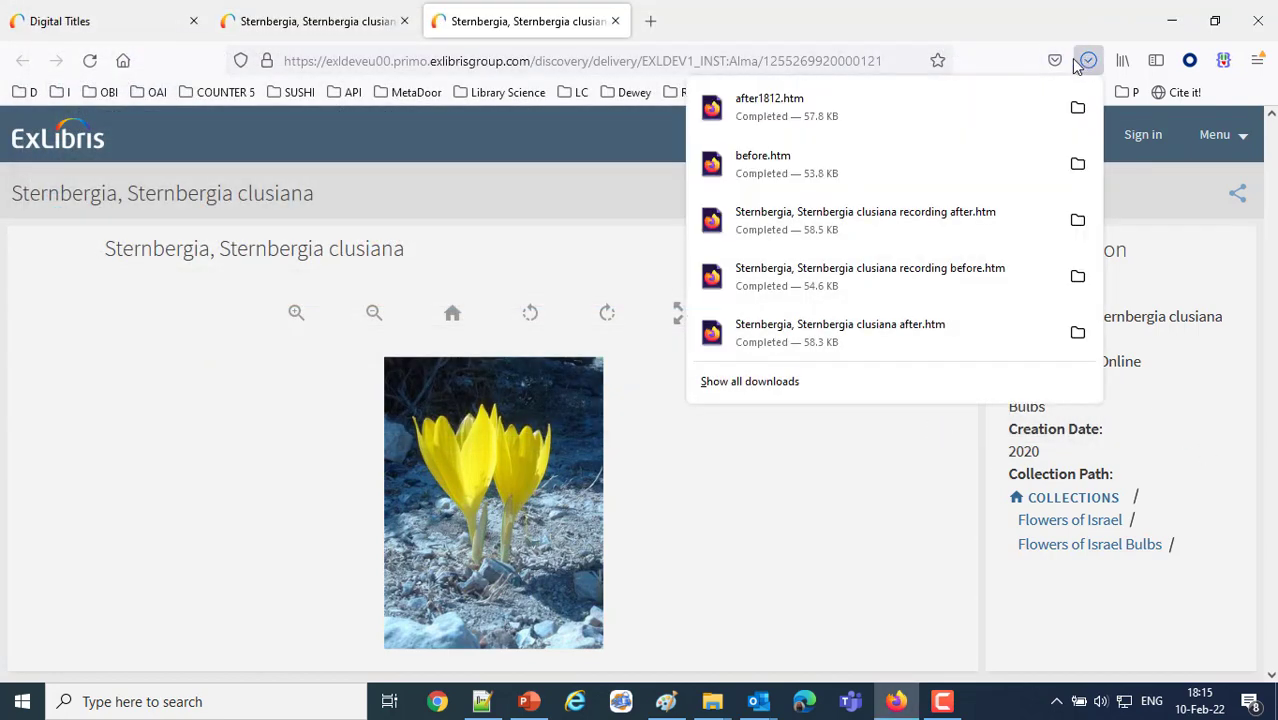
Show the saved after1812.htm in File Explorer and view the image 12474.jpeg from the before_files folder for comparison
right_click(904, 114)
left_click(942, 127)
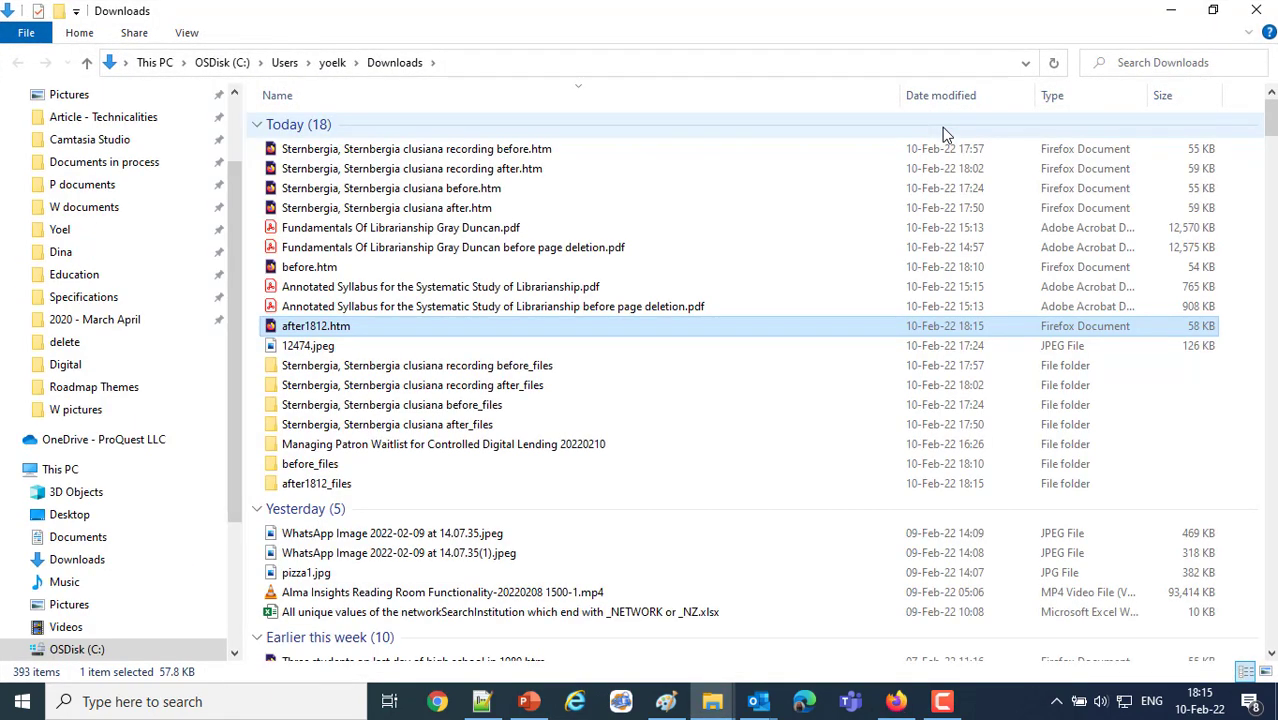
left_click(300, 483)
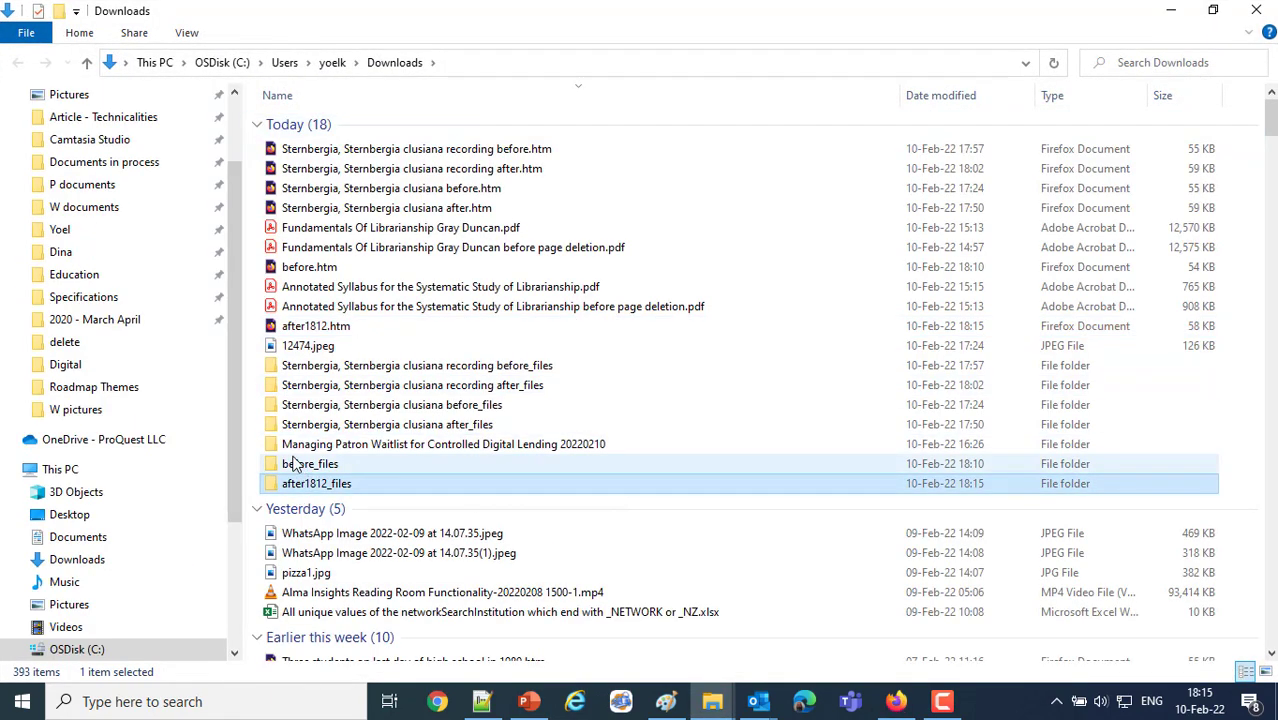
left_click(300, 464)
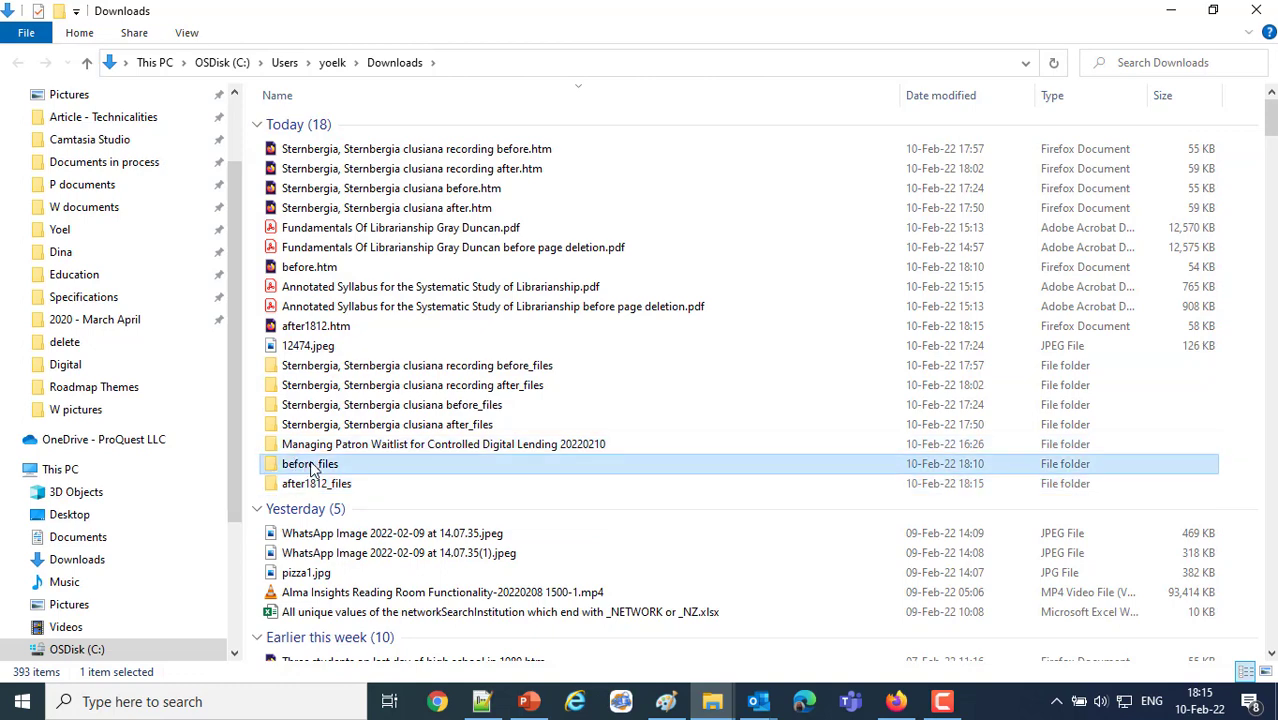
double_click(311, 465)
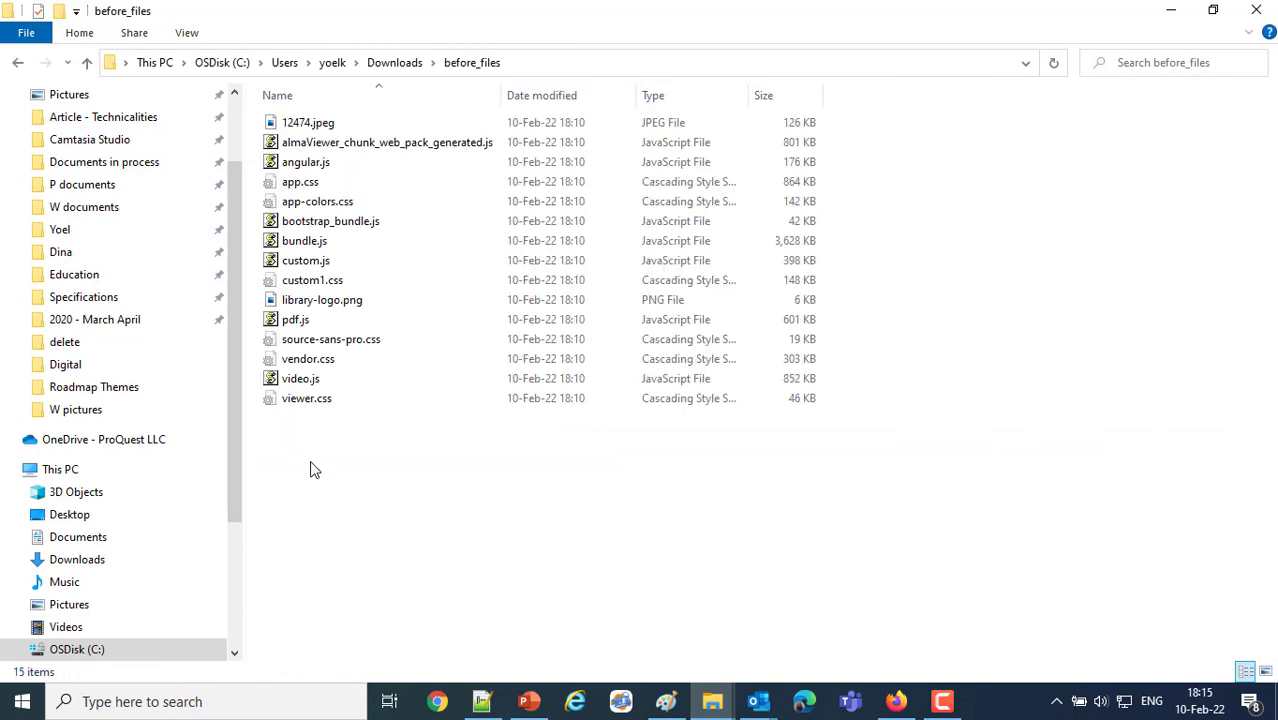
left_click(321, 125)
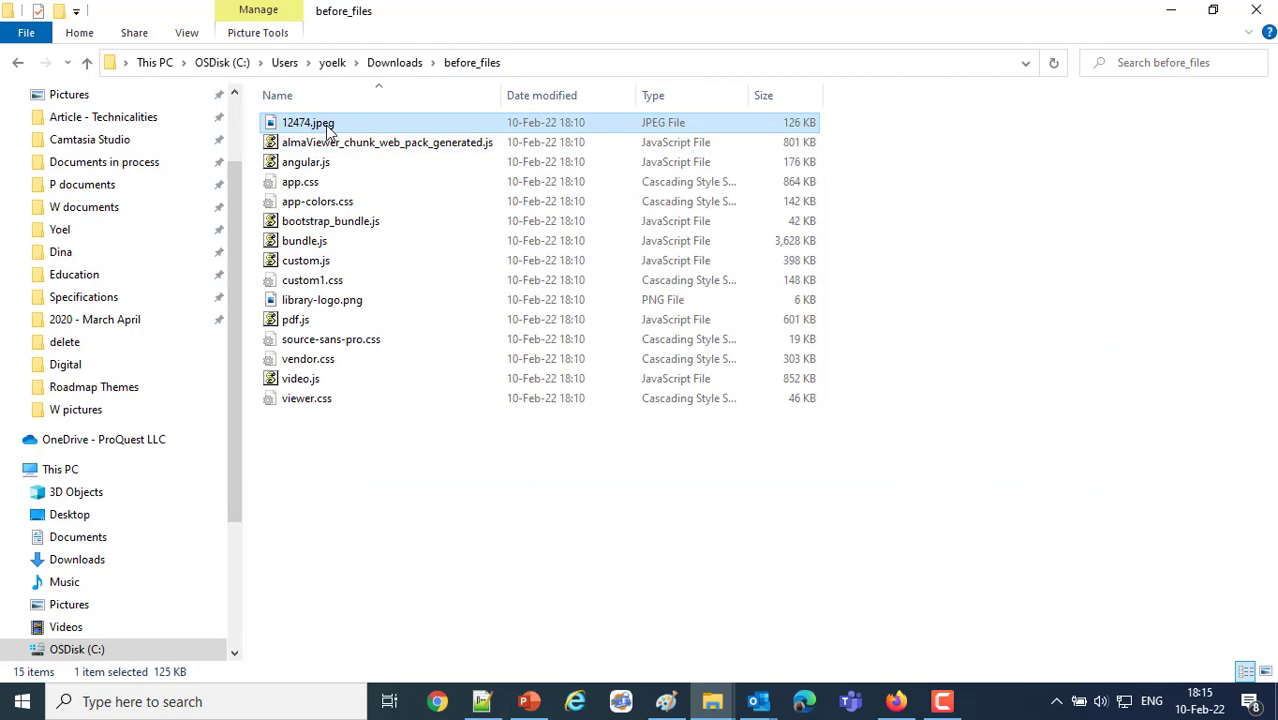
double_click(310, 128)
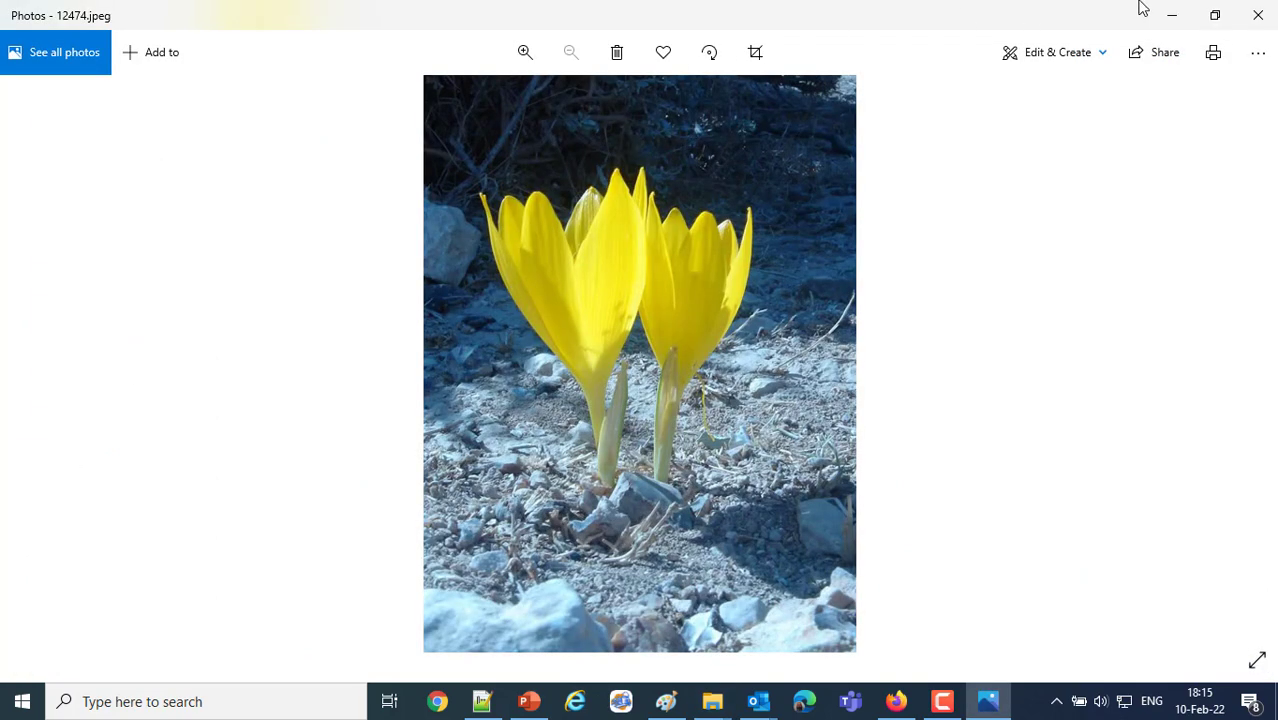
left_click(1258, 15)
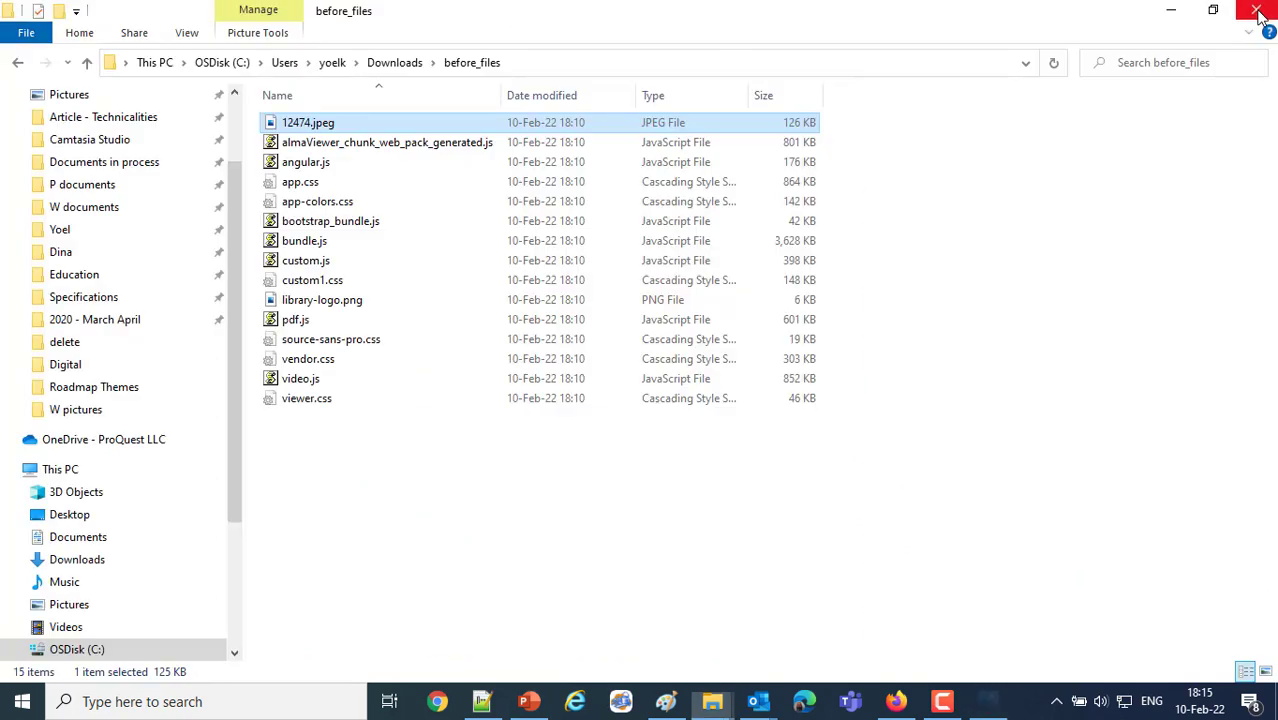
Return to the Downloads folder and open after1812_files to check whether it contains the Sternbergia image
left_click(397, 63)
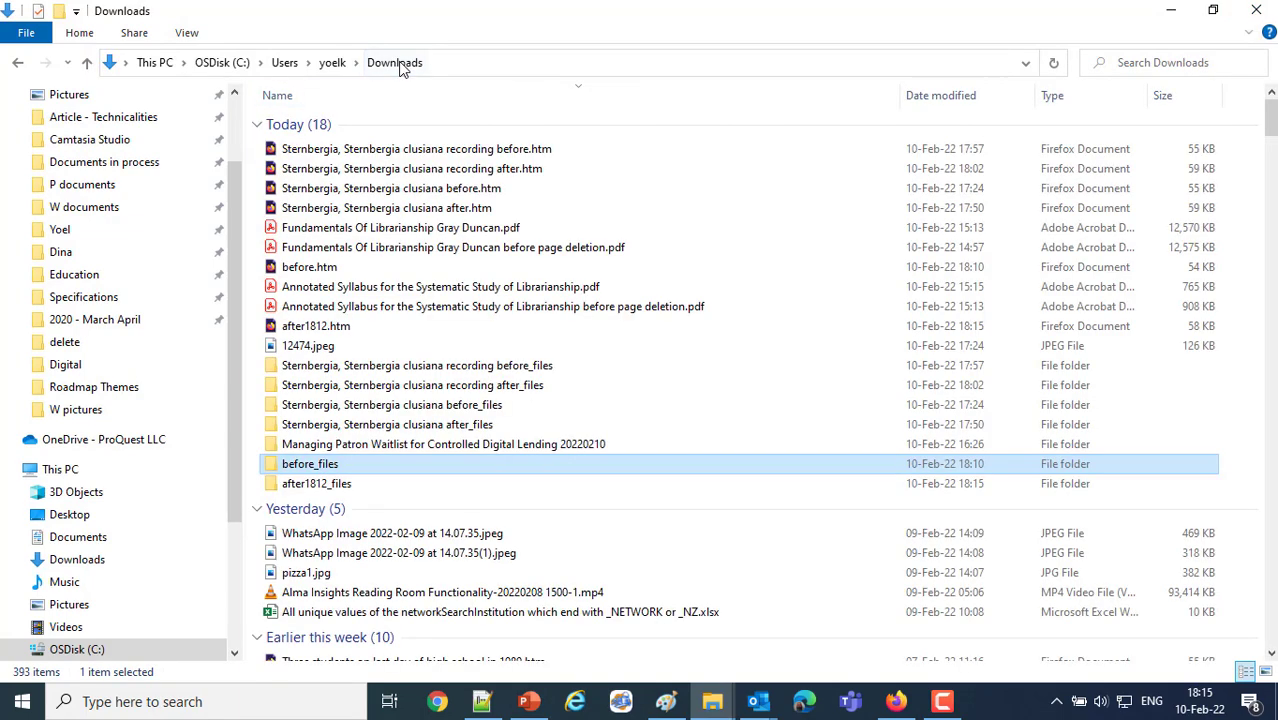
left_click(324, 487)
double_click(324, 486)
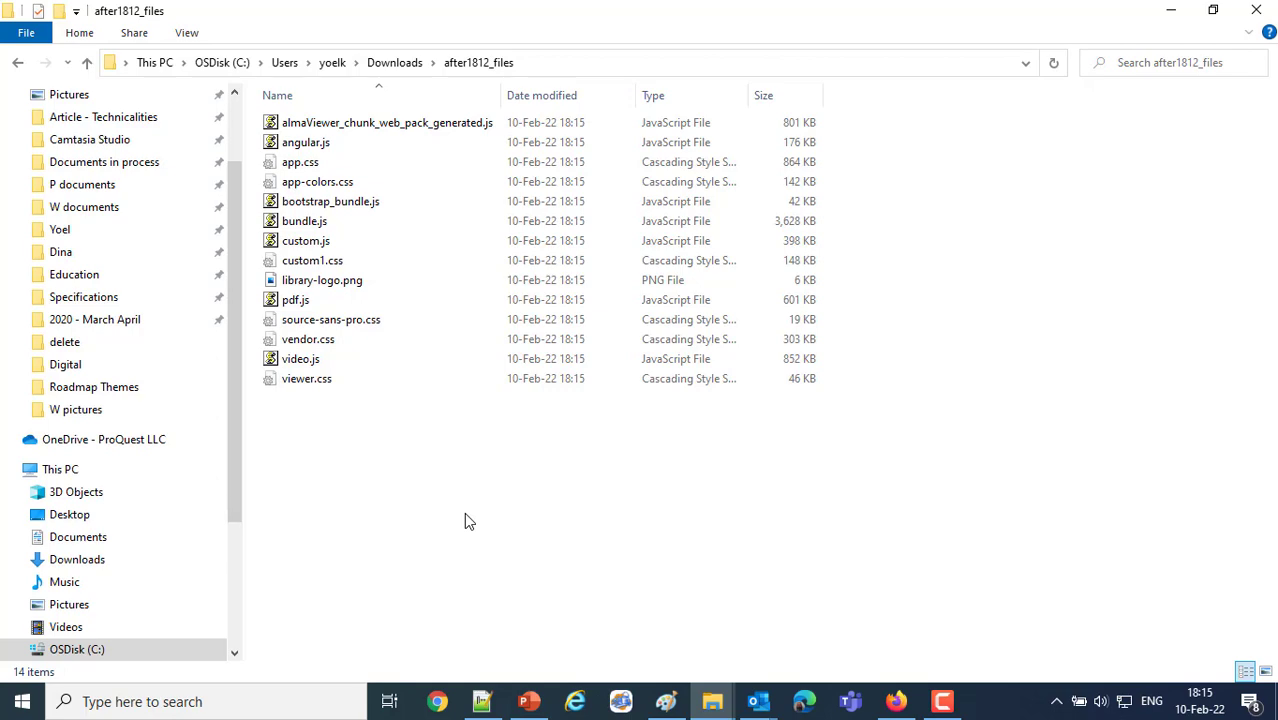
Switch back to Firefox and check the page-saving options offered on the Sternbergia viewer page
left_click(901, 701)
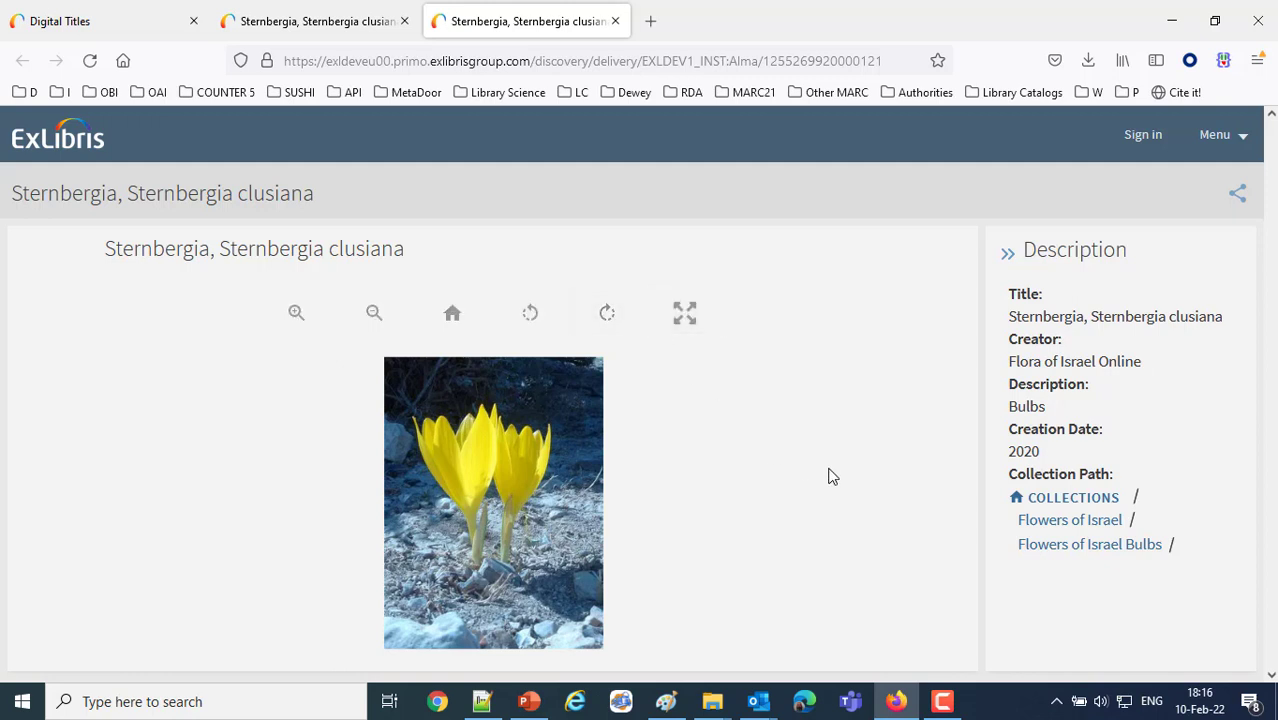
right_click(407, 191)
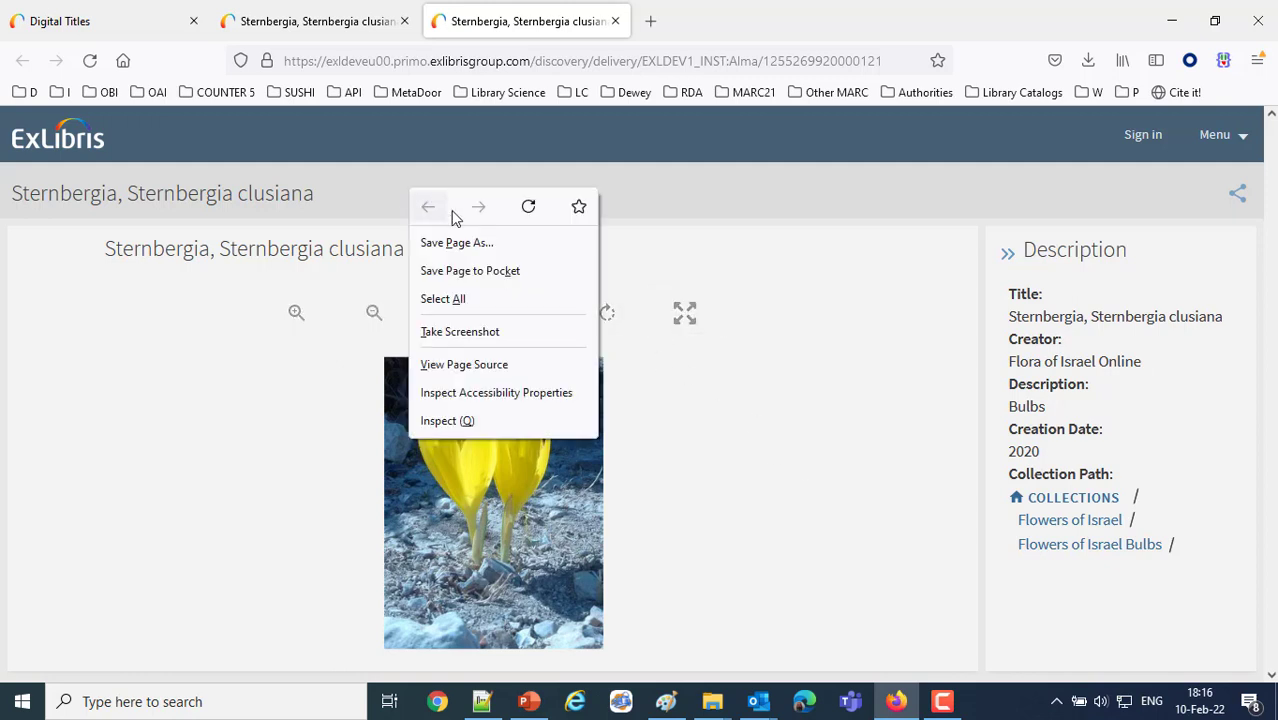
left_click(866, 464)
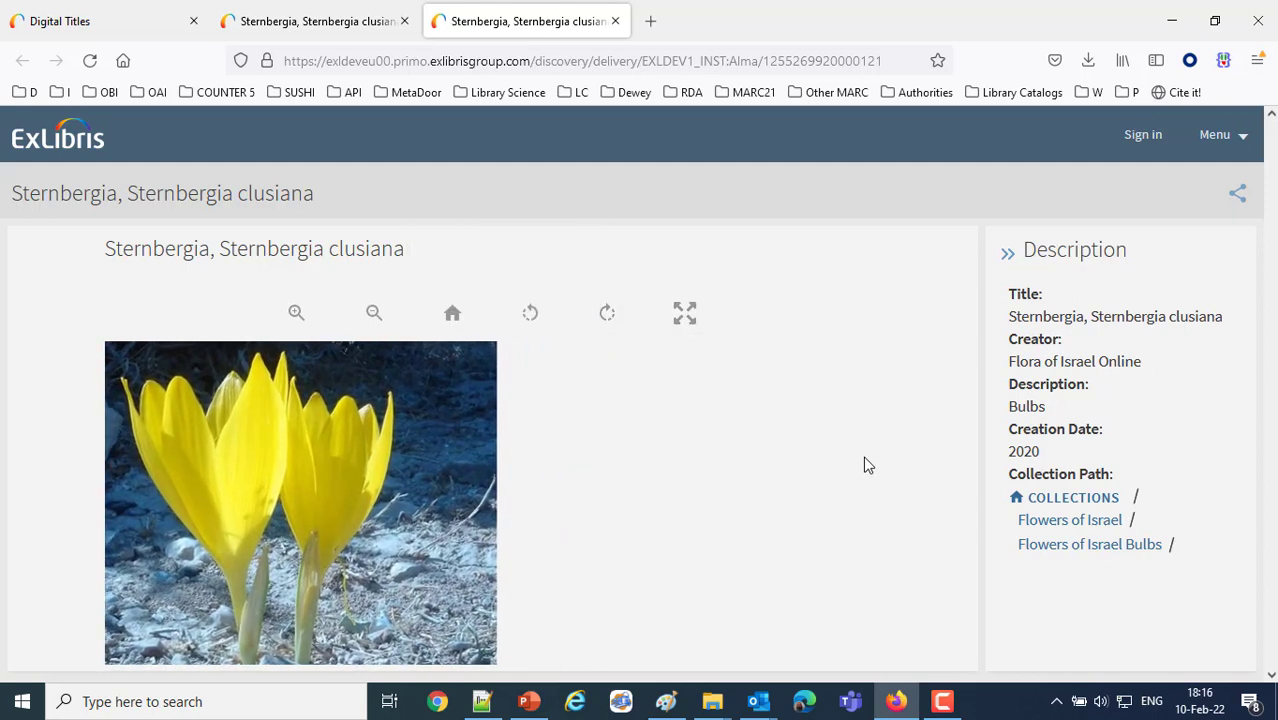